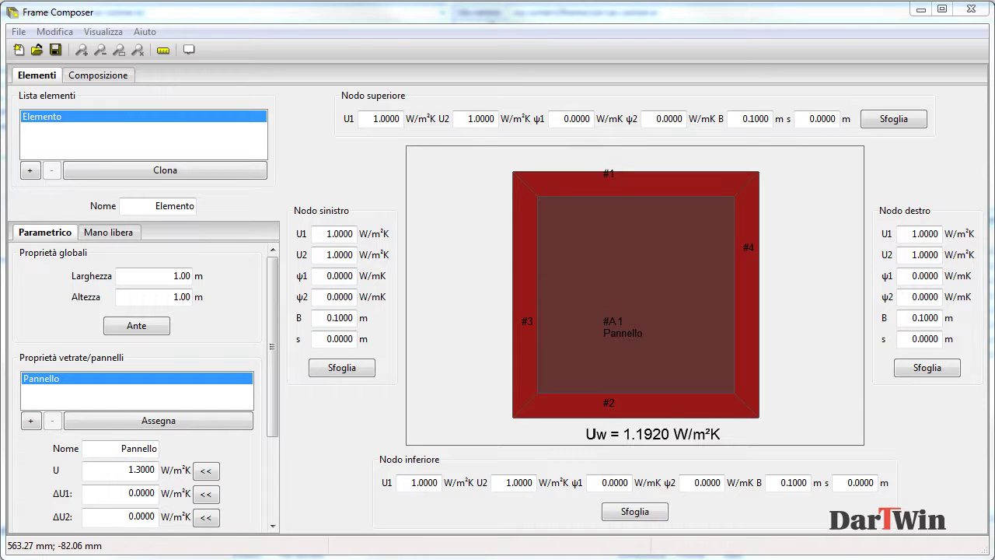
- Set the element's width to 1.23 m and its height to 1.48 m
{"action": "left_click", "coordinate": [49, 15]}
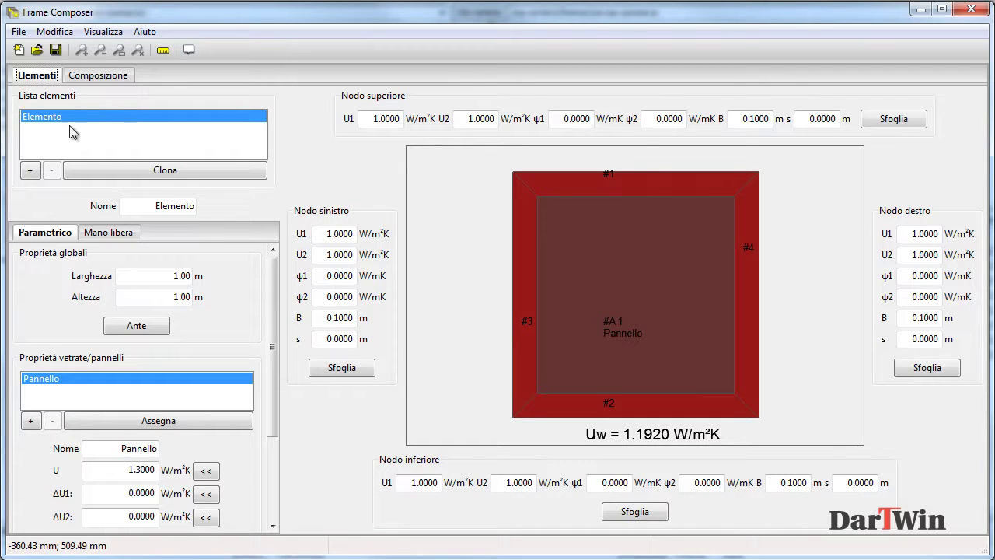
{"action": "left_click", "coordinate": [169, 275]}
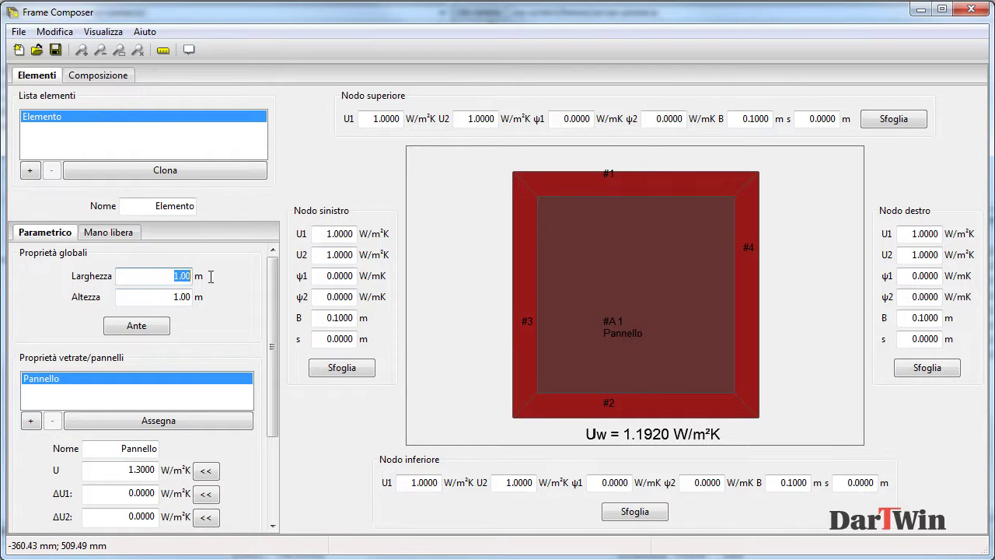
{"action": "type", "text": "1.23"}
{"action": "key", "text": "Tab"}
{"action": "type", "text": "1.48"}
{"action": "key", "text": "Tab"}
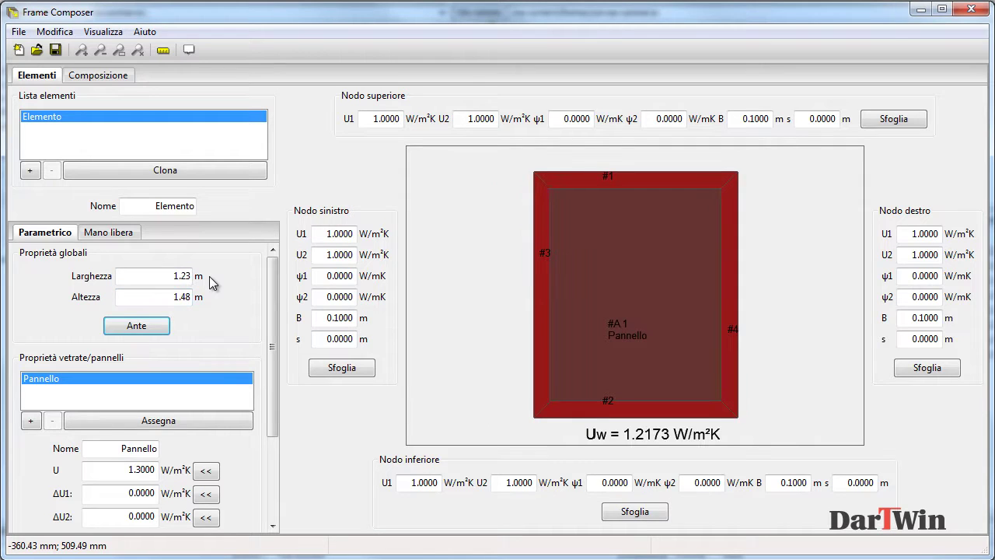
- Rename the glazing panel as "vetro" and set its U value to 1.1 W/m²K
{"action": "double_click", "coordinate": [155, 450]}
{"action": "type", "text": "vetro"}
{"action": "key", "text": "Tab"}
{"action": "type", "text": "1.1"}
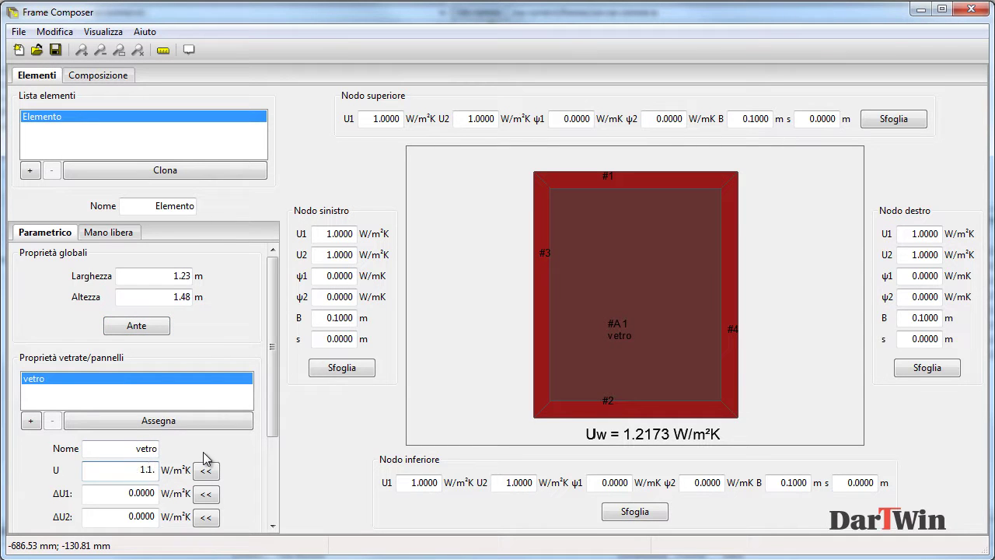
{"action": "key", "text": "Return"}
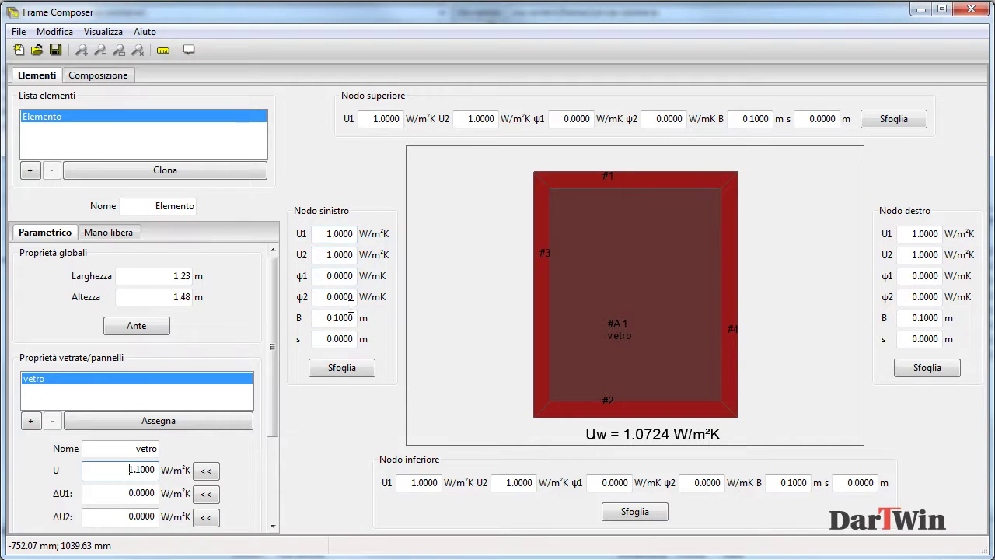
- Load the project "68 nodo laterale con vetro 1.1 e DT.frs" for the left node and apply it to every node
{"action": "left_click", "coordinate": [342, 368]}
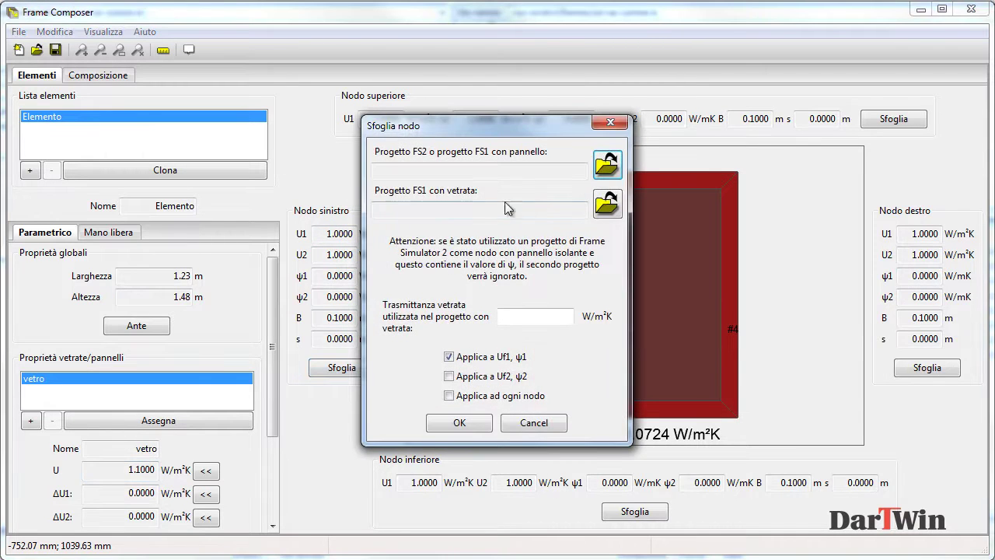
{"action": "left_click", "coordinate": [608, 164]}
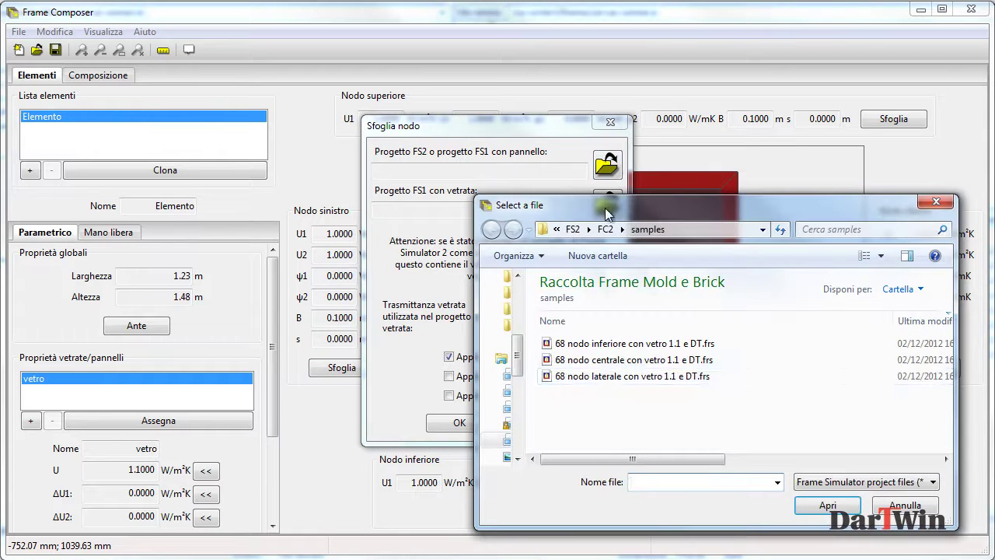
{"action": "left_click", "coordinate": [606, 378]}
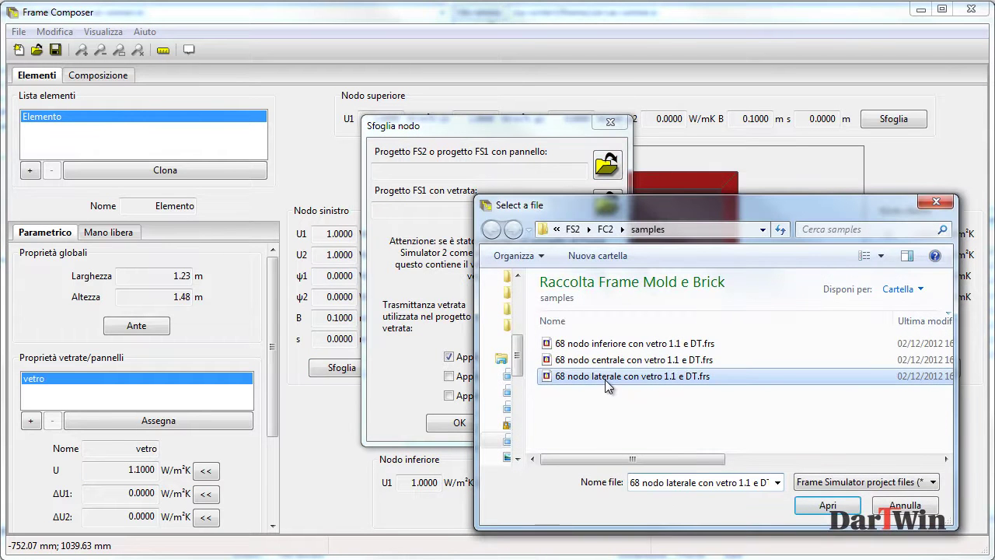
{"action": "left_click", "coordinate": [834, 509]}
{"action": "left_click", "coordinate": [486, 396]}
{"action": "left_click", "coordinate": [461, 423]}
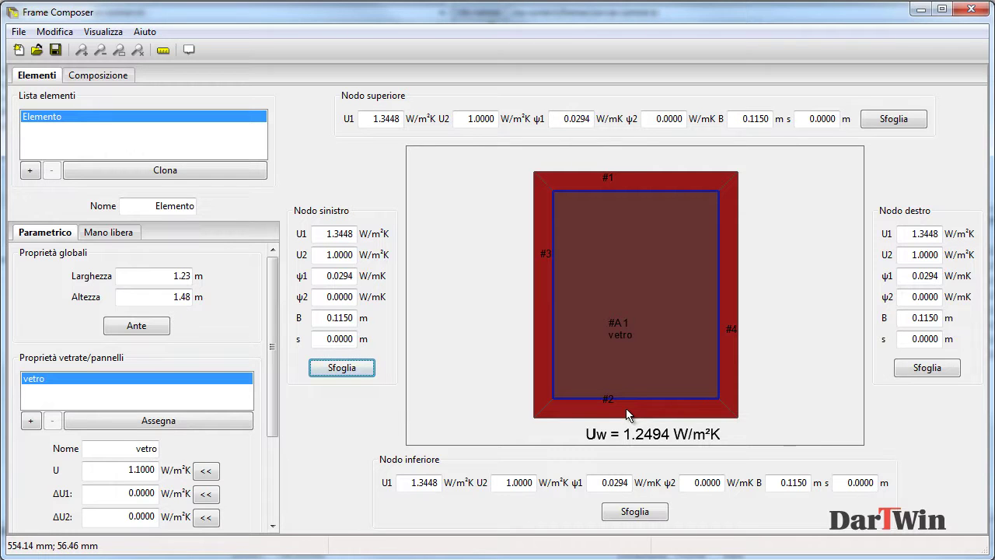
- Load the project "68 nodo inferiore con vetro 1.1 e DT.frs" for the lower node only
{"action": "left_click", "coordinate": [640, 513]}
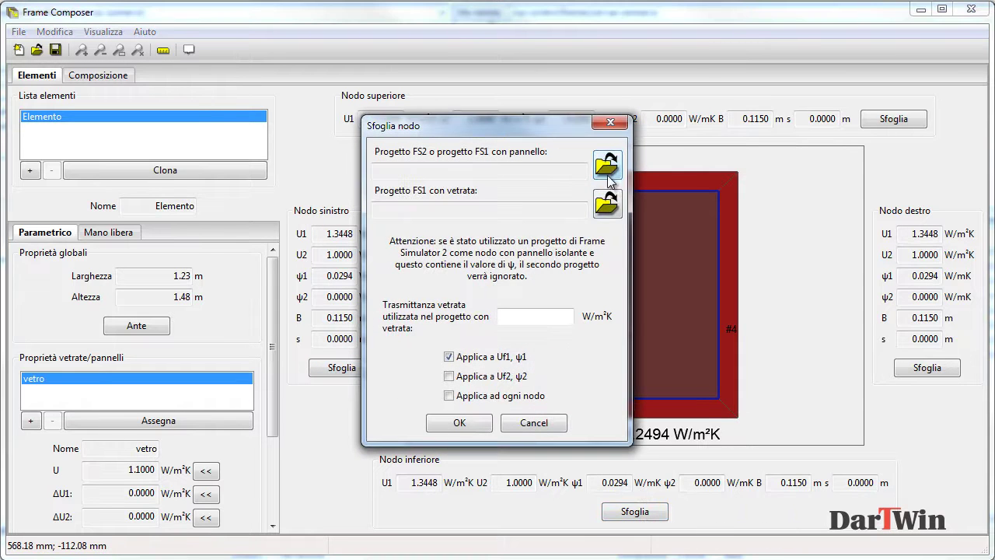
{"action": "left_click", "coordinate": [606, 165]}
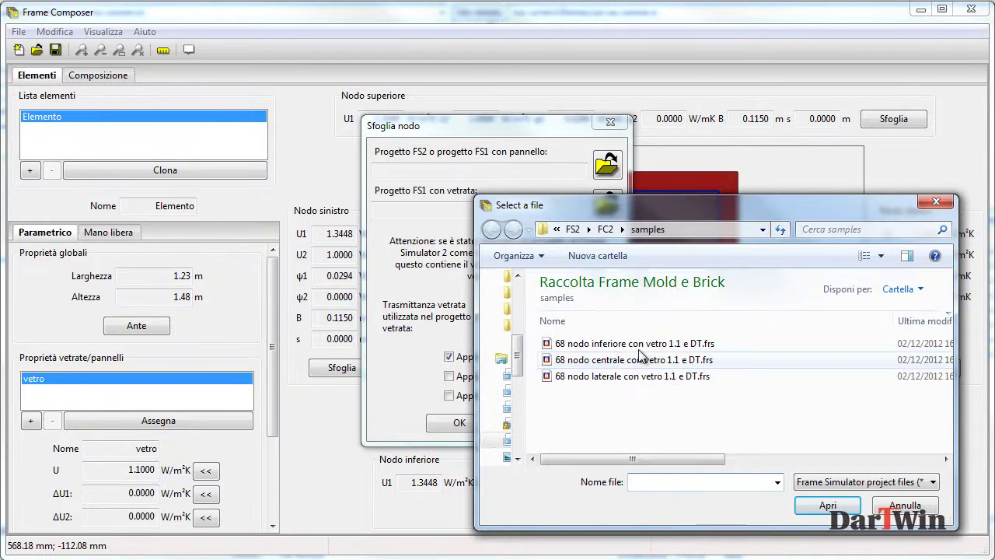
{"action": "left_click", "coordinate": [584, 344]}
{"action": "left_click", "coordinate": [828, 506]}
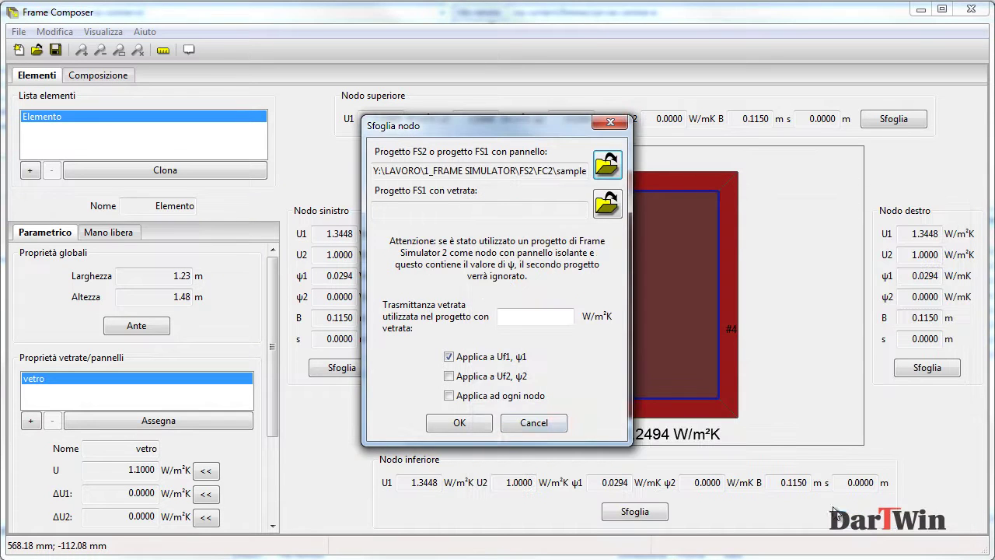
{"action": "left_click", "coordinate": [459, 424]}
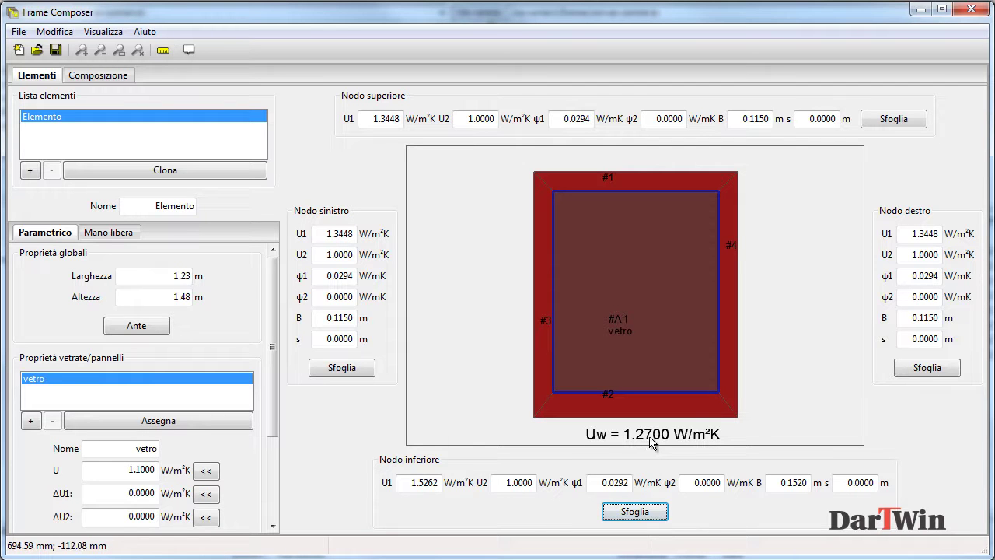
- Rename the element as "Finestra test"
{"action": "left_click_drag", "start_coordinate": [152, 206], "coordinate": [229, 206]}
{"action": "type", "text": "Finestra test"}
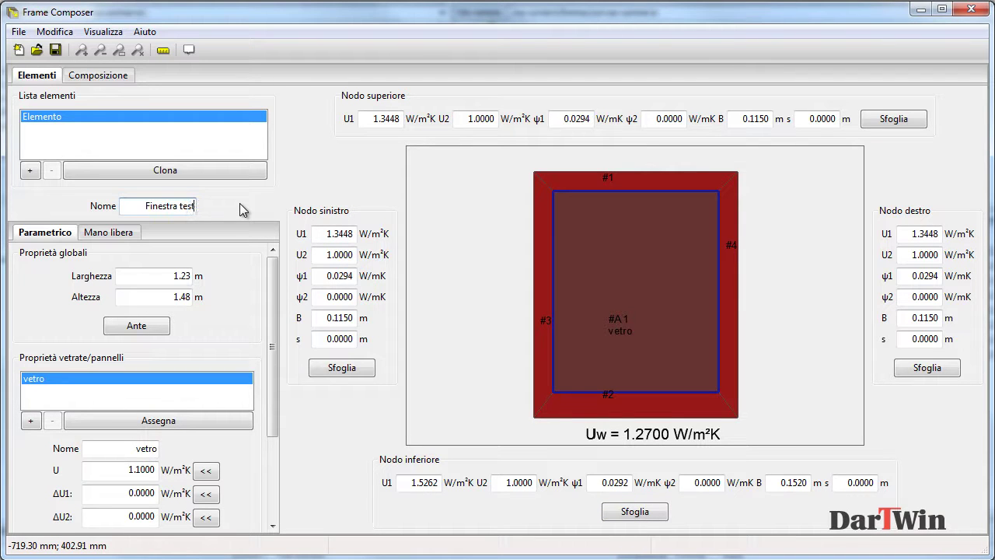
{"action": "key", "text": "Return"}
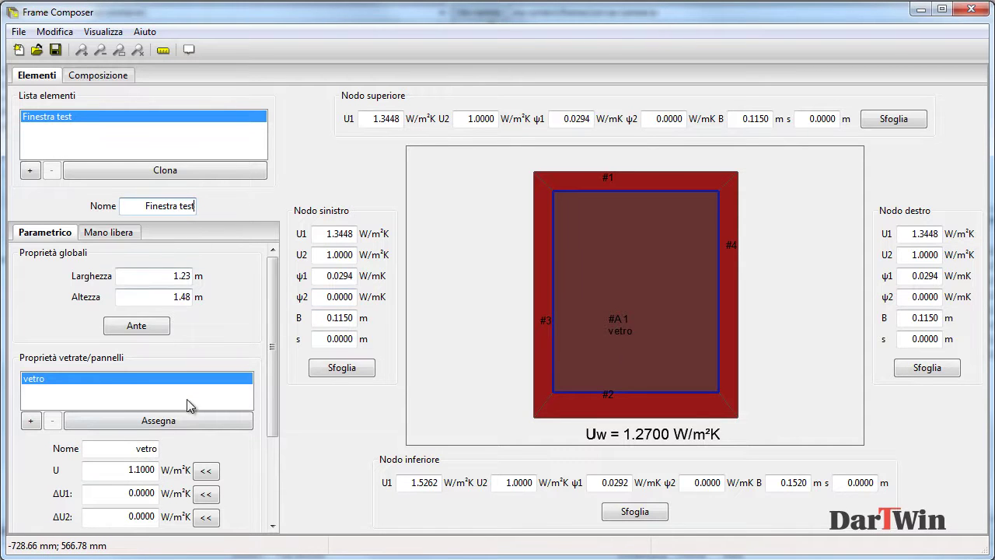
- Add a vertical node to the sash layout of Finestra test
{"action": "left_click", "coordinate": [150, 333]}
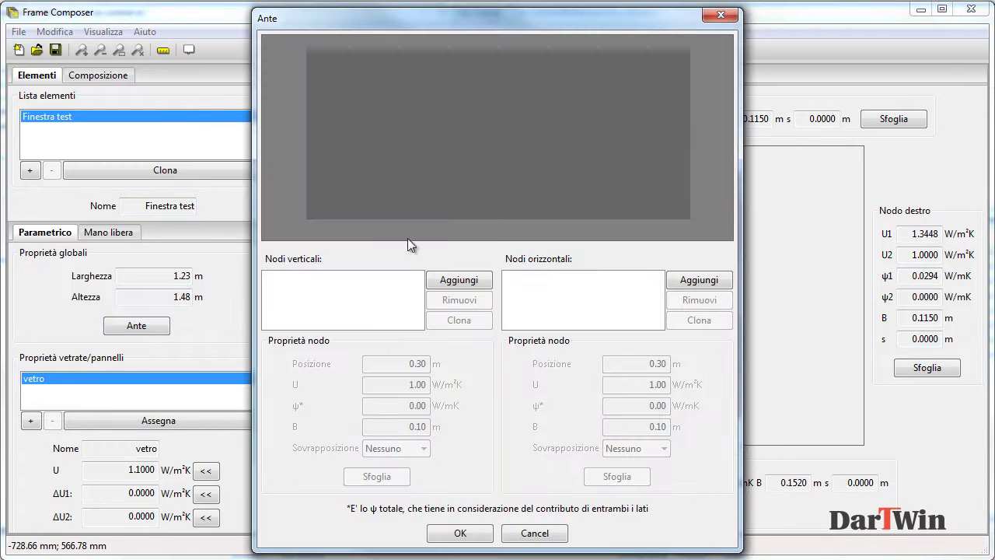
{"action": "left_click", "coordinate": [449, 280]}
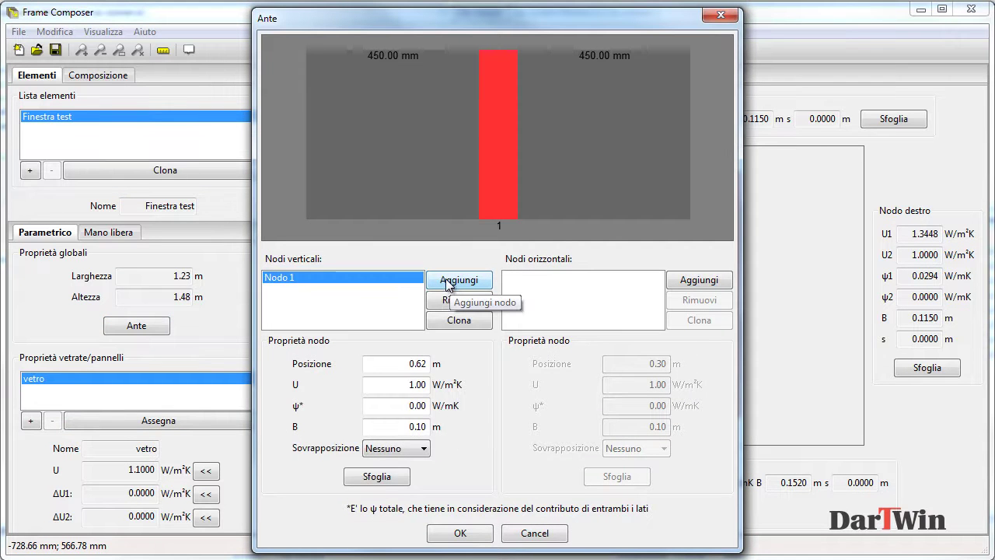
- Try a horizontal node in the sash layout, shifting its position to 0.70 m, and remove it
{"action": "left_click", "coordinate": [700, 281]}
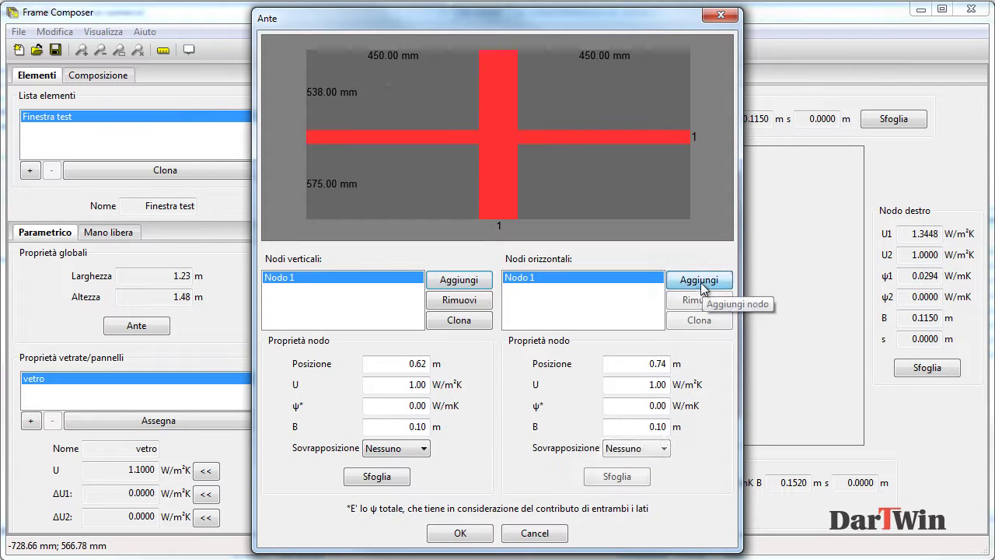
{"action": "left_click_drag", "start_coordinate": [585, 180], "coordinate": [583, 141]}
{"action": "left_click", "coordinate": [684, 302]}
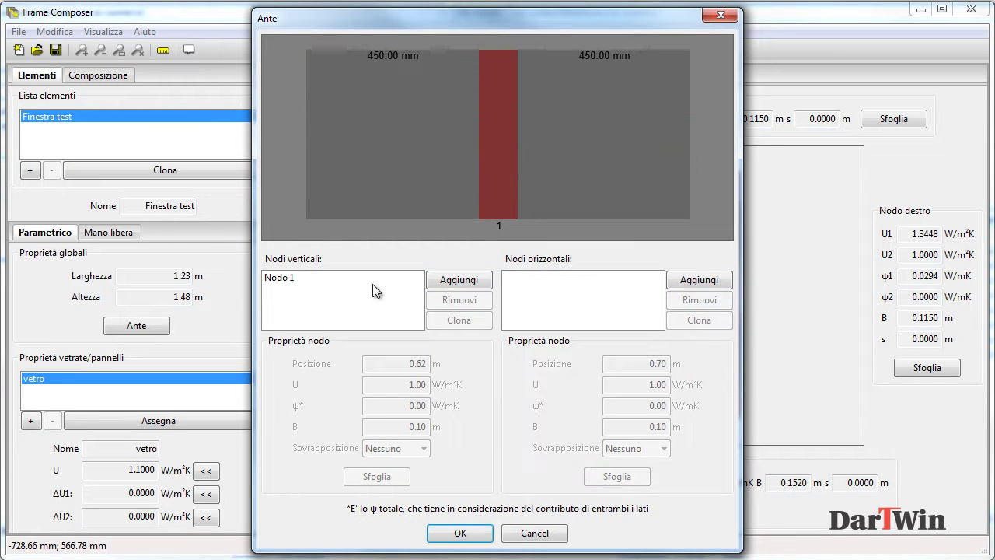
- Load the project "68 nodo centrale con vetro 1.1 e DT.frs" into the vertical node and apply the sash layout
{"action": "left_click", "coordinate": [309, 277]}
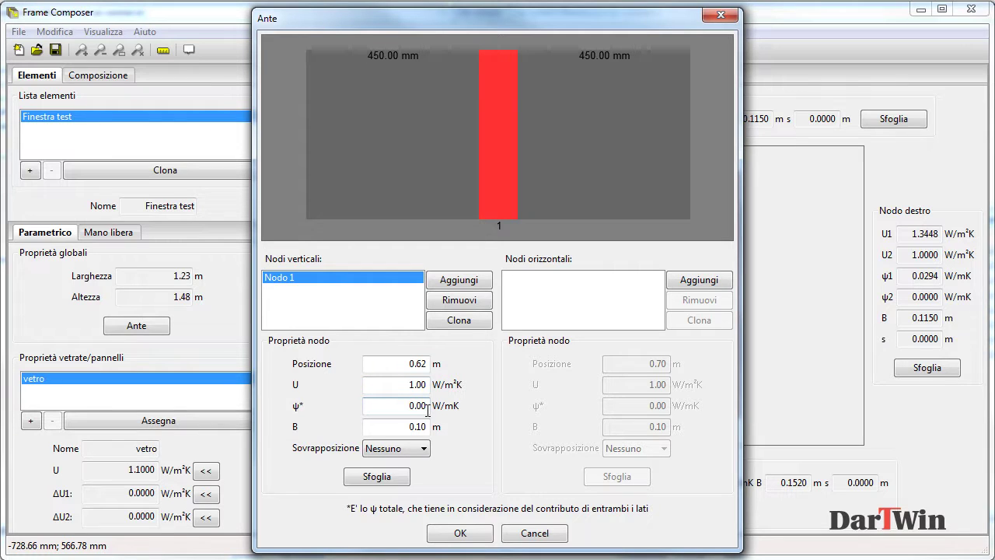
{"action": "left_click", "coordinate": [380, 478]}
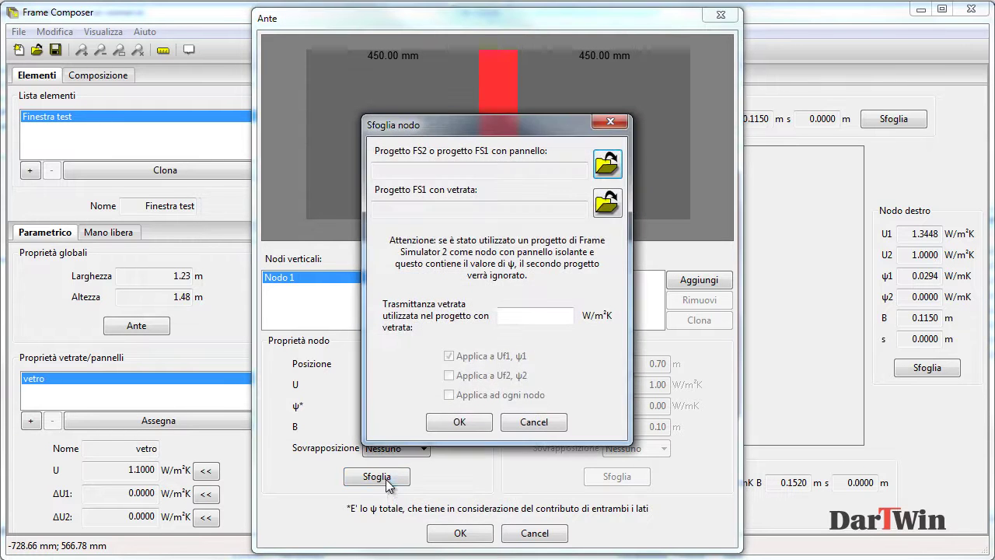
{"action": "left_click", "coordinate": [605, 165]}
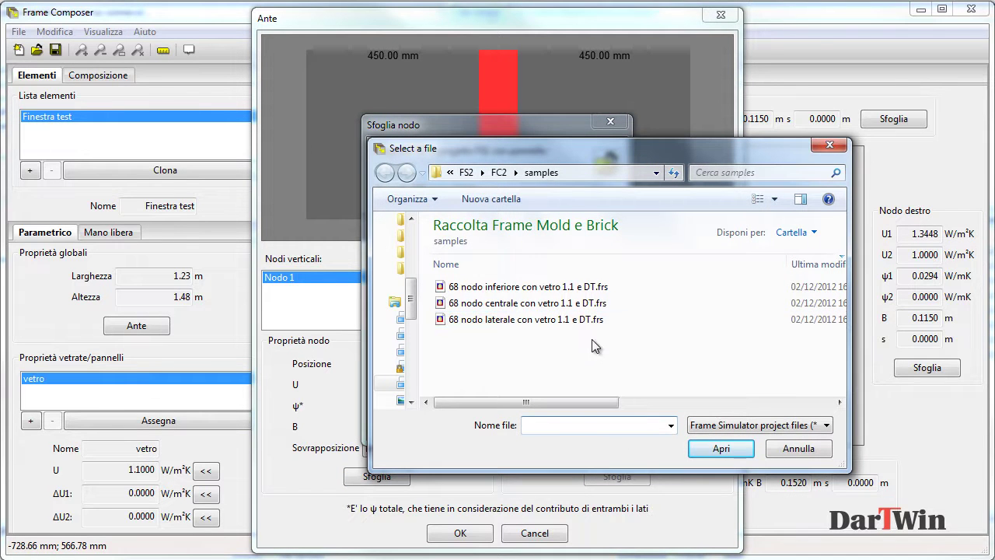
{"action": "left_click", "coordinate": [529, 303]}
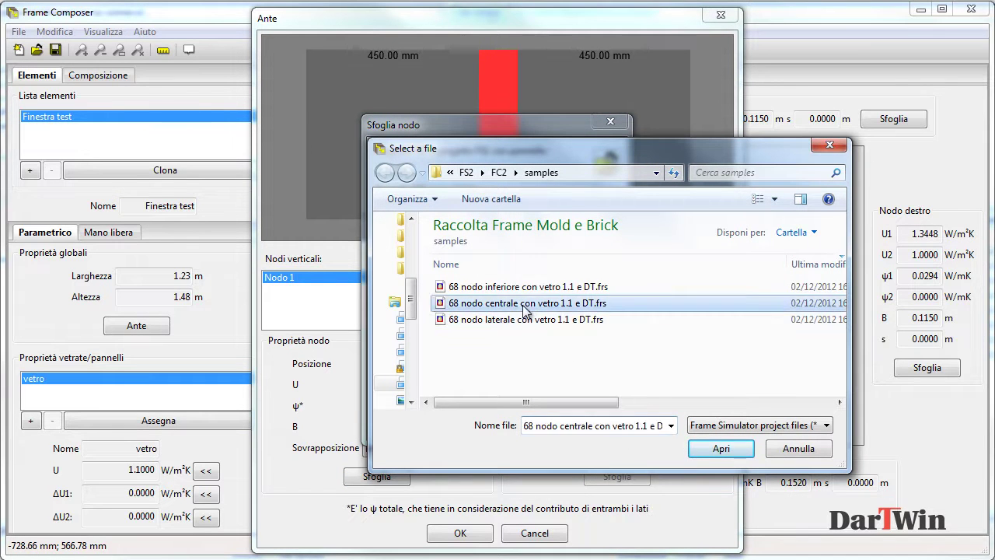
{"action": "left_click", "coordinate": [719, 449]}
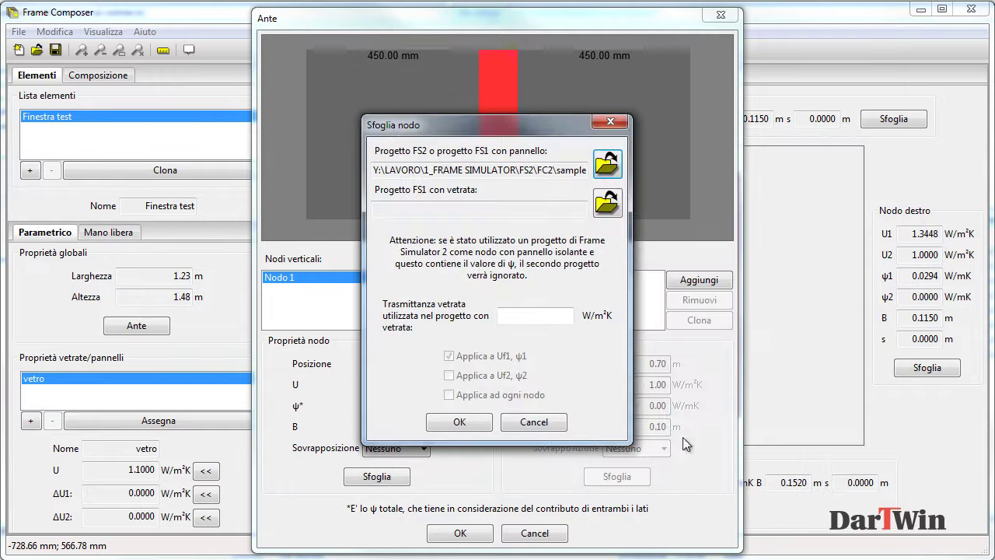
{"action": "left_click", "coordinate": [461, 423]}
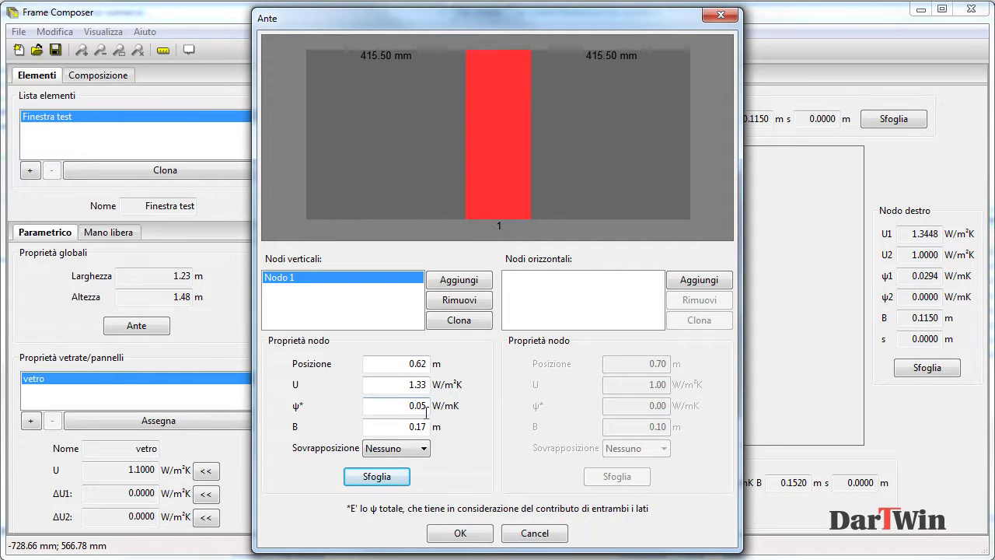
{"action": "left_click", "coordinate": [463, 535]}
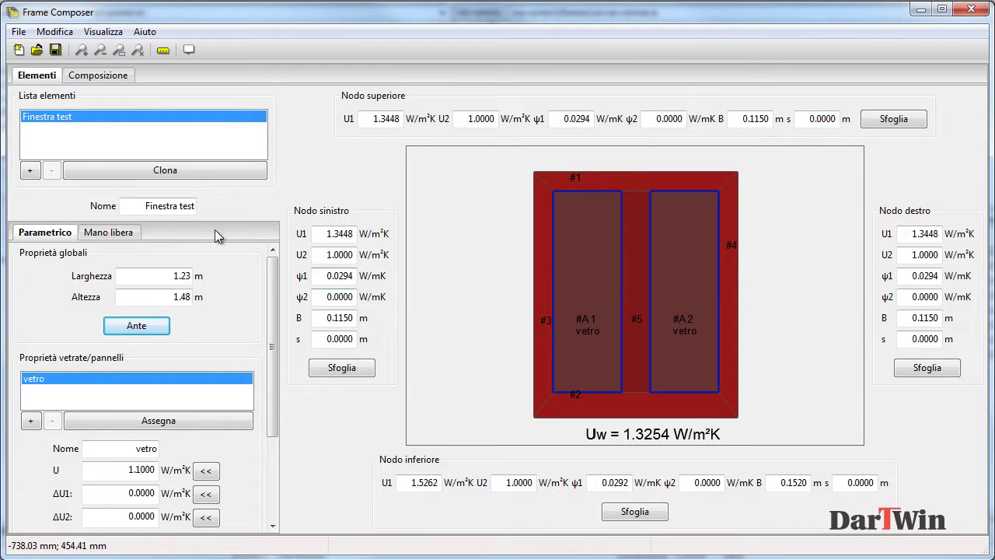
- Set the overlap (Sovrapposizione) of the vertical sash node to Metà and apply the sash layout
{"action": "left_click", "coordinate": [149, 325]}
{"action": "left_click", "coordinate": [483, 155]}
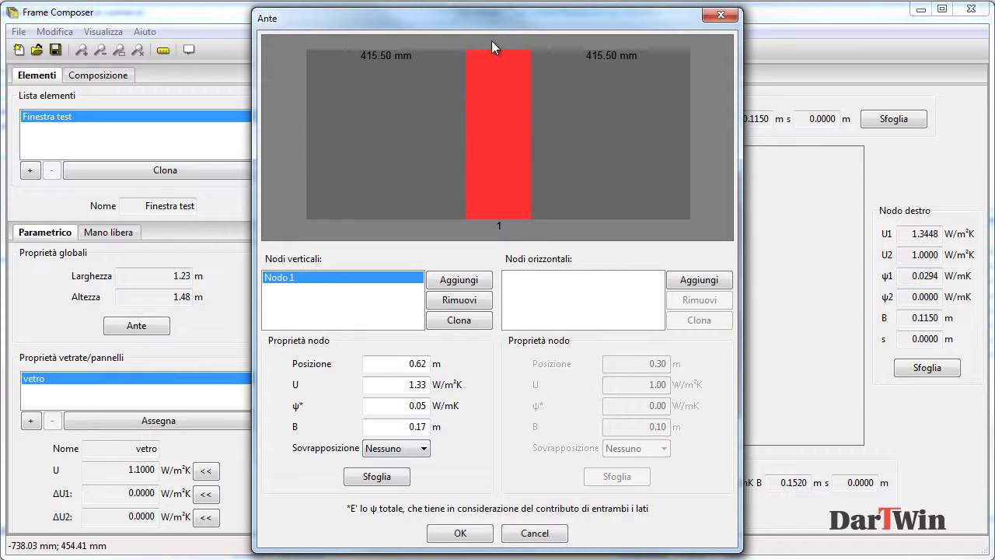
{"action": "left_click", "coordinate": [426, 455]}
{"action": "left_click", "coordinate": [425, 454]}
{"action": "left_click", "coordinate": [417, 473]}
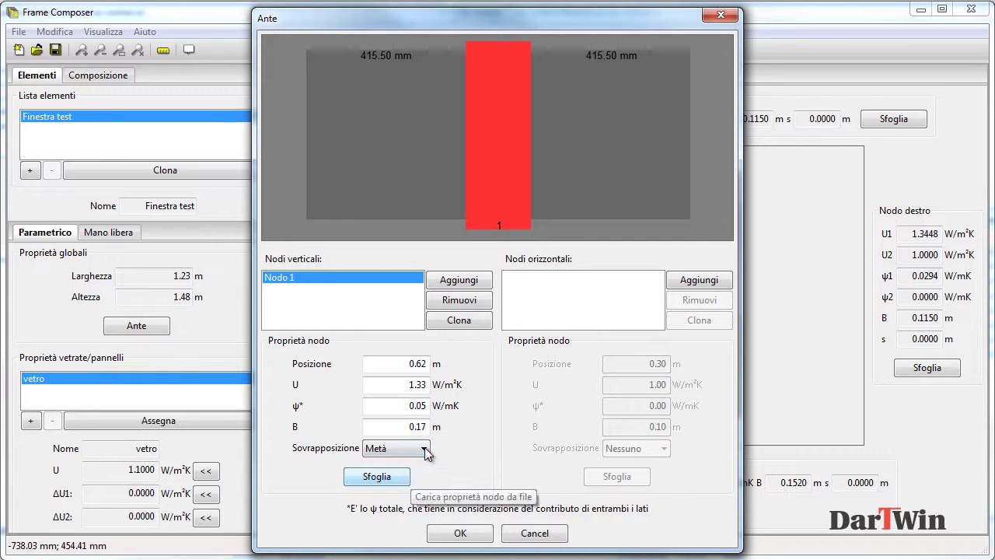
{"action": "left_click", "coordinate": [460, 534]}
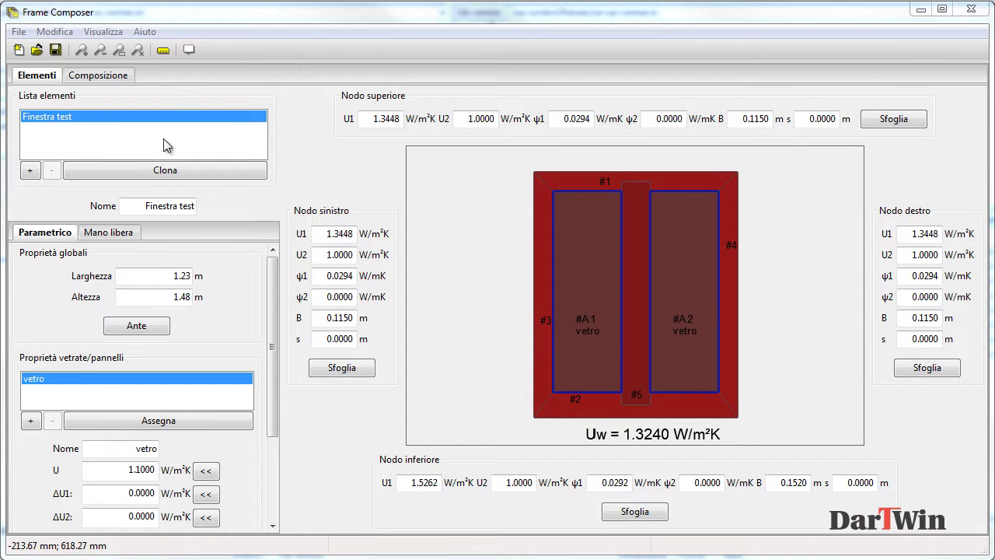
- Clone the Finestra test element and rename the copy as "Portafinestra"
{"action": "left_click", "coordinate": [194, 172]}
{"action": "left_click_drag", "start_coordinate": [140, 210], "coordinate": [207, 206]}
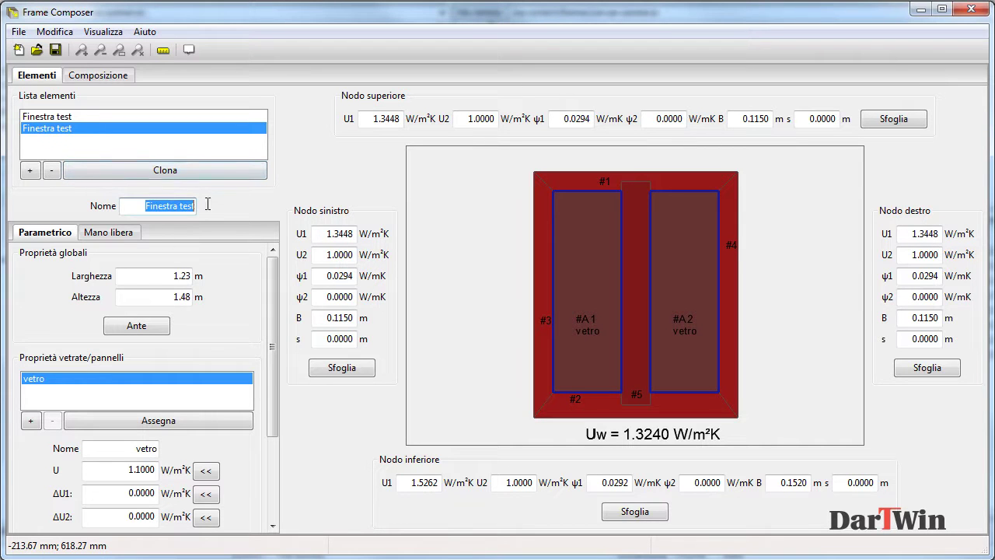
{"action": "type", "text": "Po"}
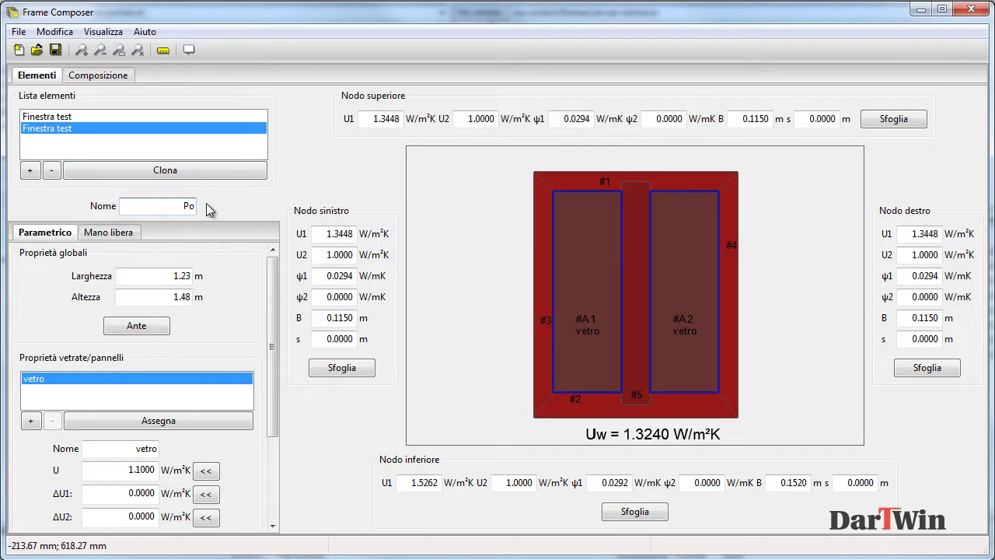
{"action": "type", "text": "rtafinestra"}
{"action": "key", "text": "Tab"}
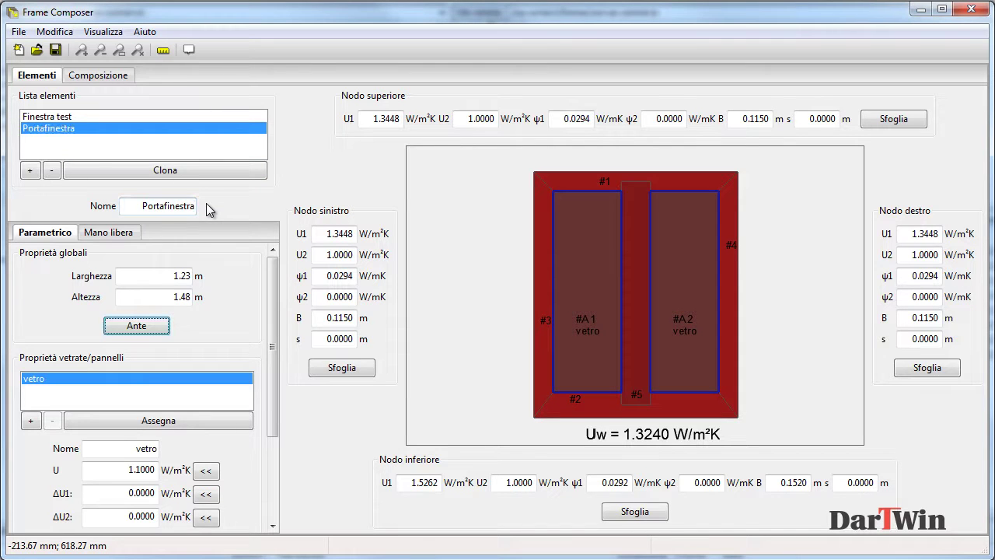
- Set the width of Portafinestra to 1.80 m and its height to 2.30 m
{"action": "double_click", "coordinate": [184, 276]}
{"action": "type", "text": "1.80"}
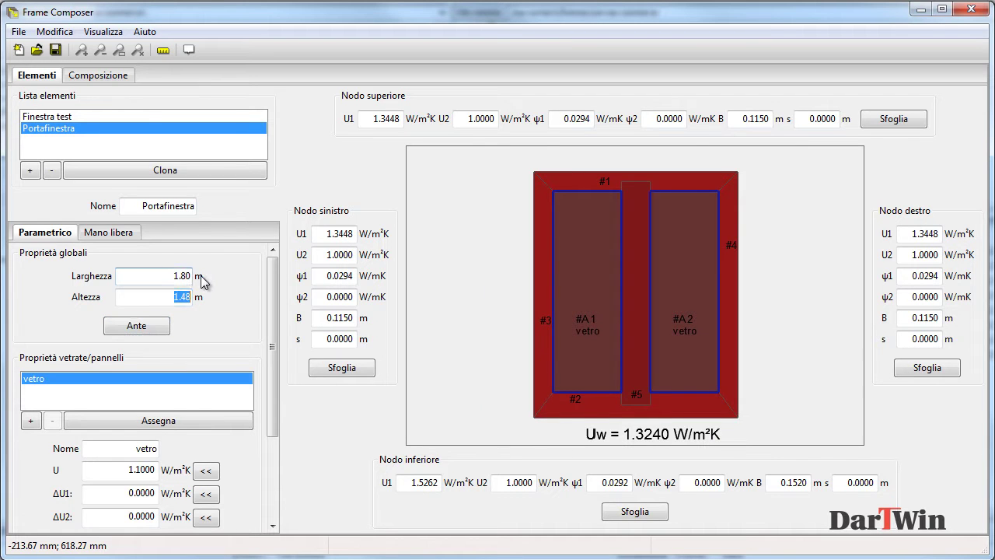
{"action": "key", "text": "Tab"}
{"action": "type", "text": "2.30"}
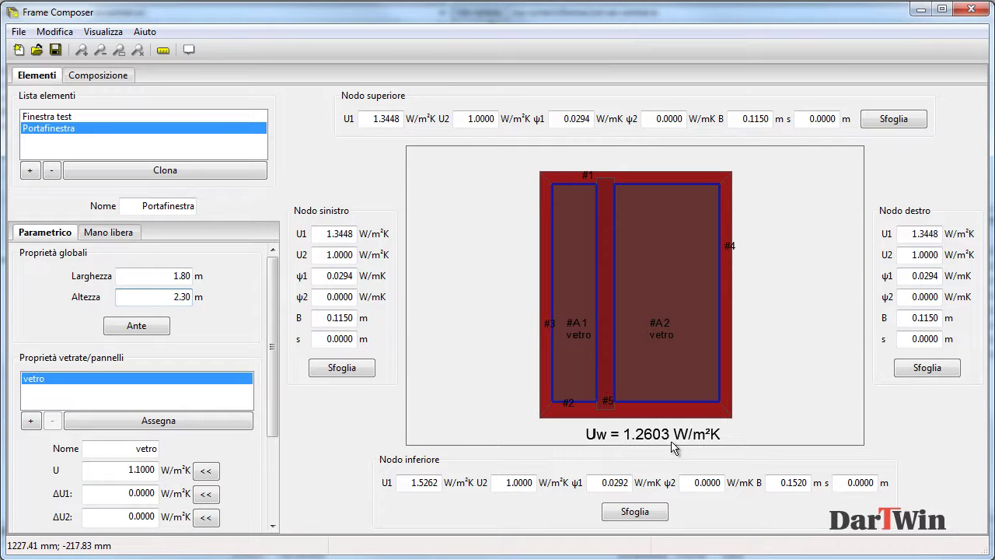
- Move the vertical sash node of Portafinestra to mid-width, leaving openings of about 710 mm and 690 mm, and apply the sash layout
{"action": "left_click", "coordinate": [149, 328]}
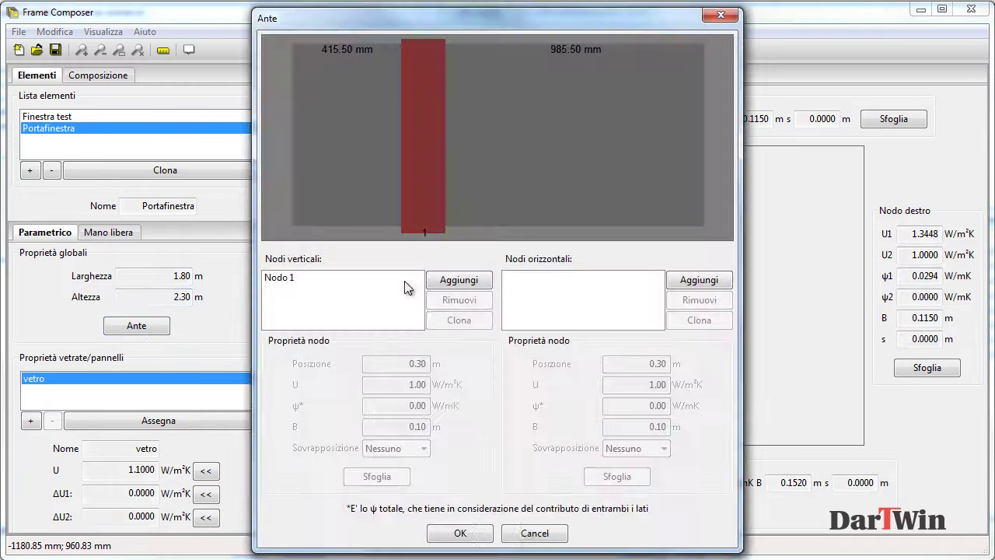
{"action": "left_click_drag", "start_coordinate": [419, 175], "coordinate": [507, 178]}
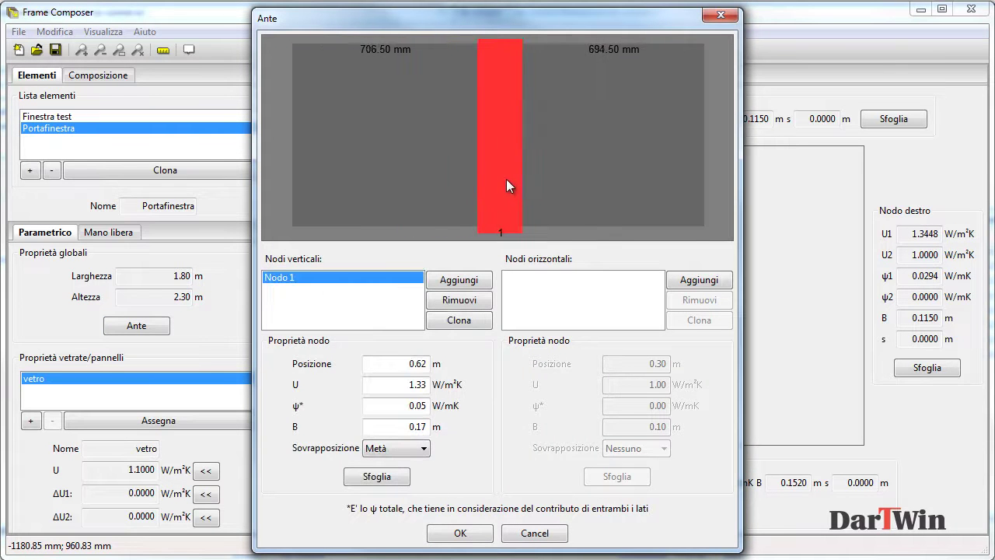
{"action": "left_click", "coordinate": [460, 533]}
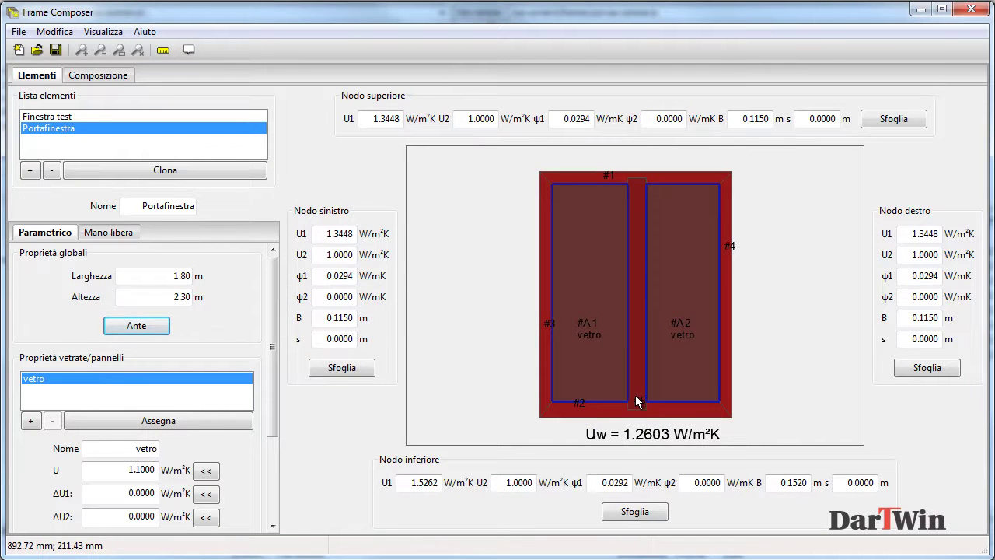
- Move the Uw label above the drawing and add a dimension label for the full height of Portafinestra along its right edge
{"action": "mouse_move", "coordinate": [658, 432]}
{"action": "left_mouse_down"}
{"action": "mouse_move", "coordinate": [664, 237]}
{"action": "mouse_move", "coordinate": [652, 157]}
{"action": "left_mouse_up"}
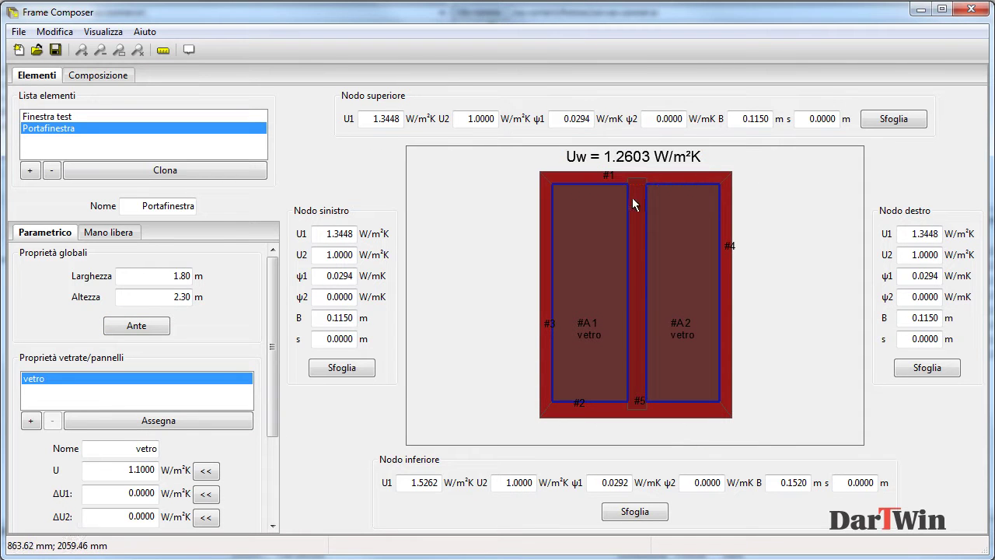
{"action": "left_click", "coordinate": [189, 50]}
{"action": "left_click", "coordinate": [100, 185]}
{"action": "left_click_drag", "start_coordinate": [171, 163], "coordinate": [180, 55]}
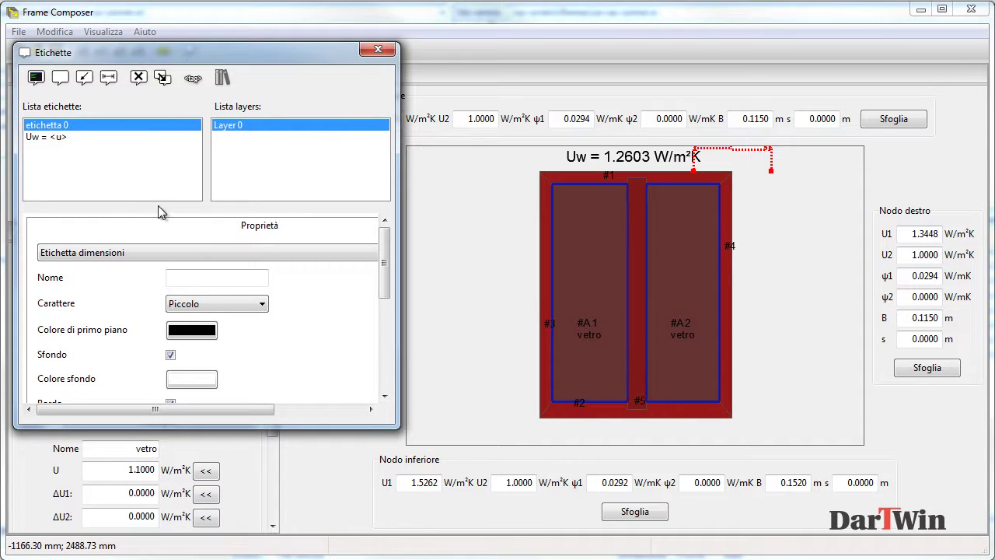
{"action": "left_click", "coordinate": [695, 178]}
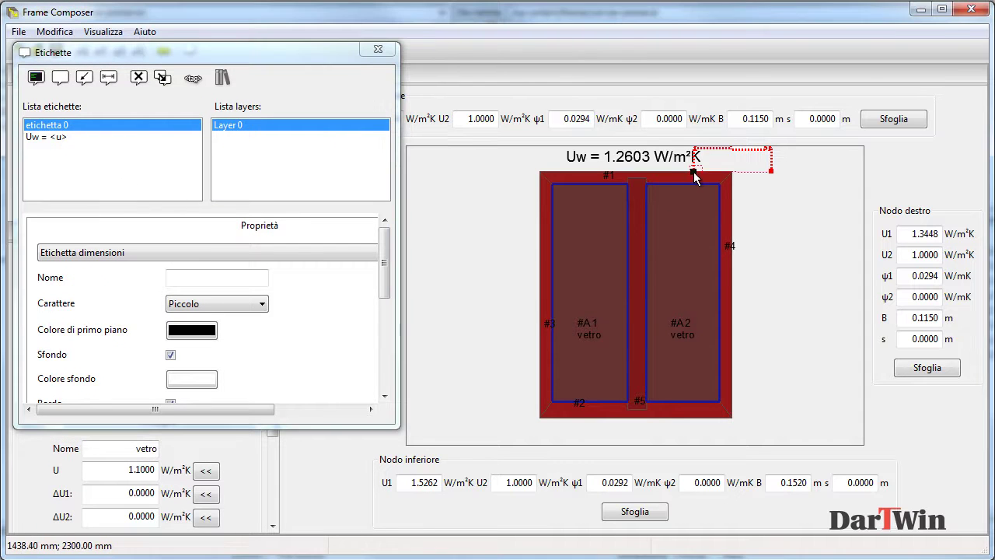
{"action": "left_click", "coordinate": [732, 173]}
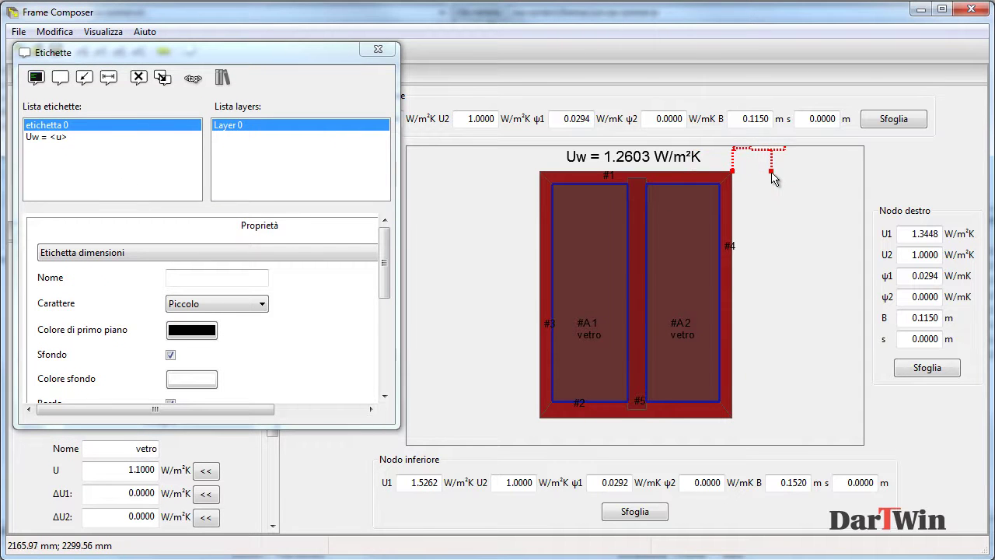
{"action": "left_click", "coordinate": [739, 430]}
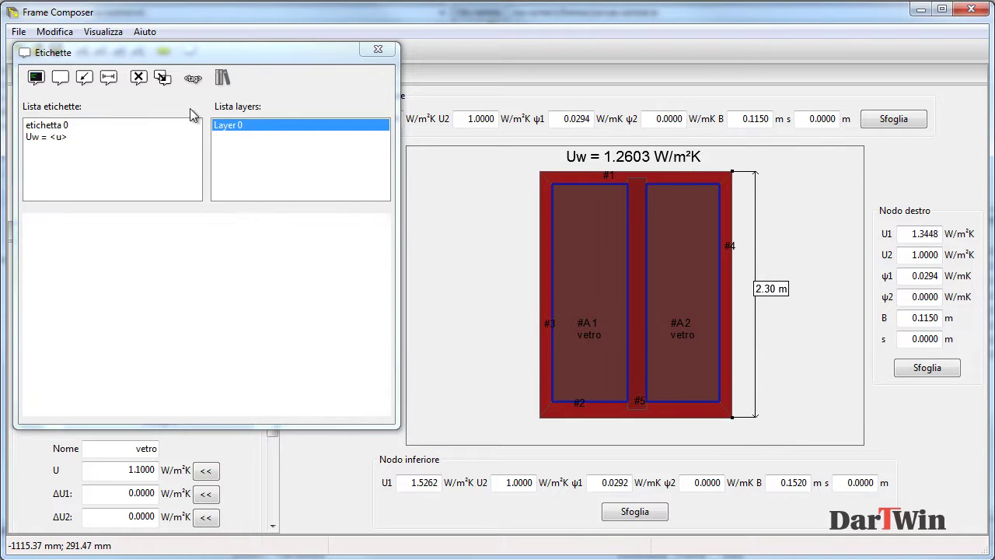
- Add a dimension label for the full width of Portafinestra below its lower edge and close the label editor
{"action": "mouse_move", "coordinate": [771, 171]}
{"action": "left_mouse_down"}
{"action": "mouse_move", "coordinate": [597, 336]}
{"action": "mouse_move", "coordinate": [556, 418]}
{"action": "mouse_move", "coordinate": [544, 420]}
{"action": "left_mouse_up"}
{"action": "left_click_drag", "start_coordinate": [610, 361], "coordinate": [732, 421]}
{"action": "left_click", "coordinate": [840, 384]}
{"action": "left_click", "coordinate": [376, 52]}
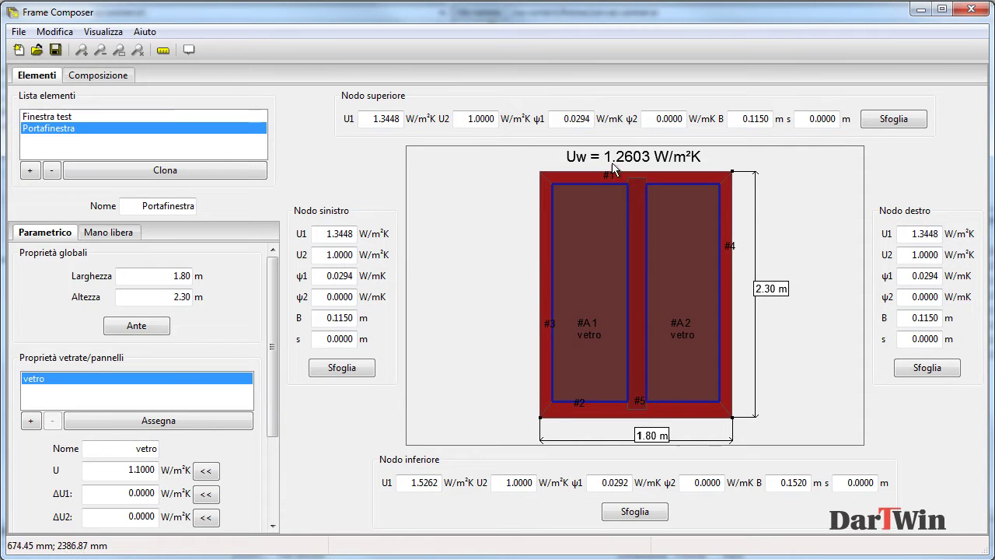
{"action": "double_click", "coordinate": [327, 338]}
{"action": "type", "text": "0.5"}
{"action": "key", "text": "Return"}
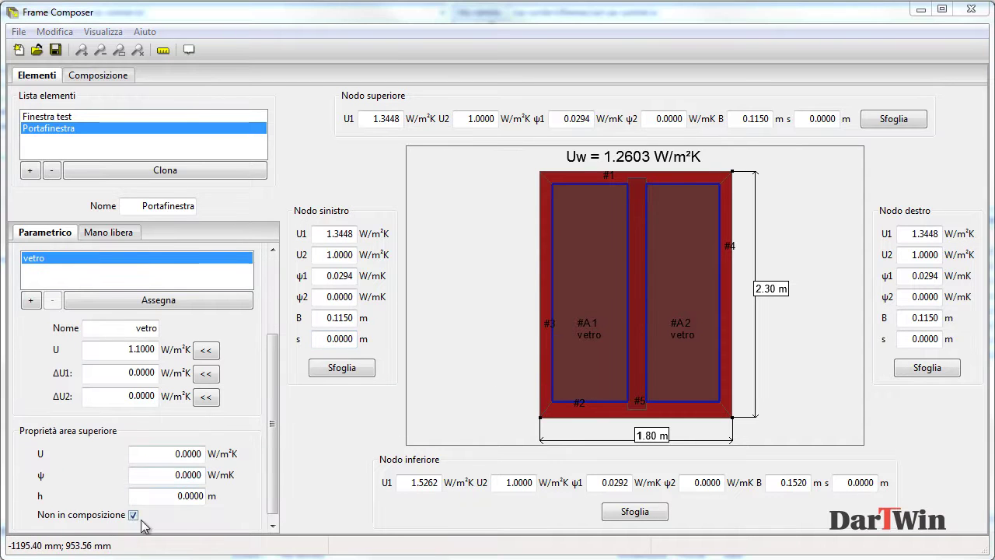
- Include the upper area of Portafinestra in the composition by disabling "Non in composizione" and set its height h to 0.5 m
{"action": "left_click", "coordinate": [134, 515]}
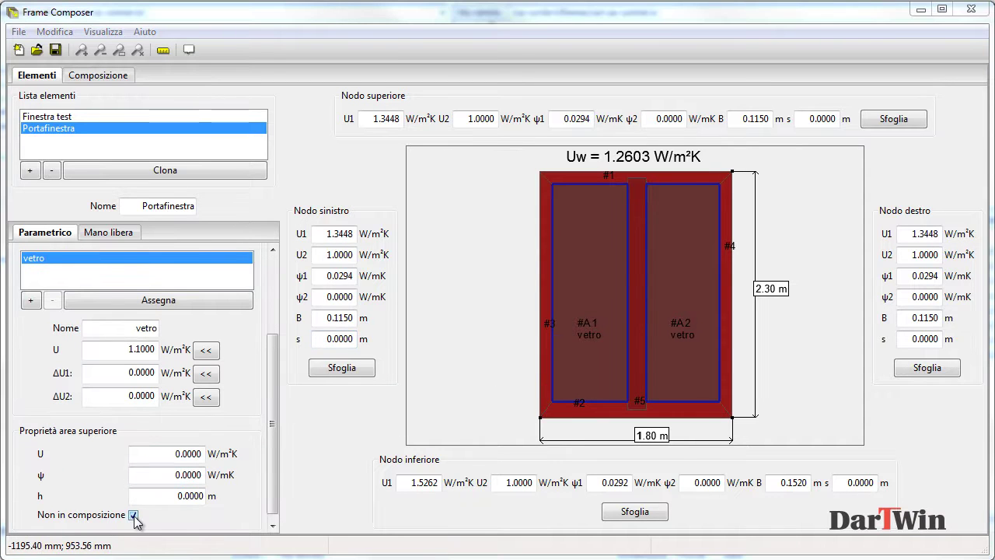
{"action": "left_click", "coordinate": [134, 515]}
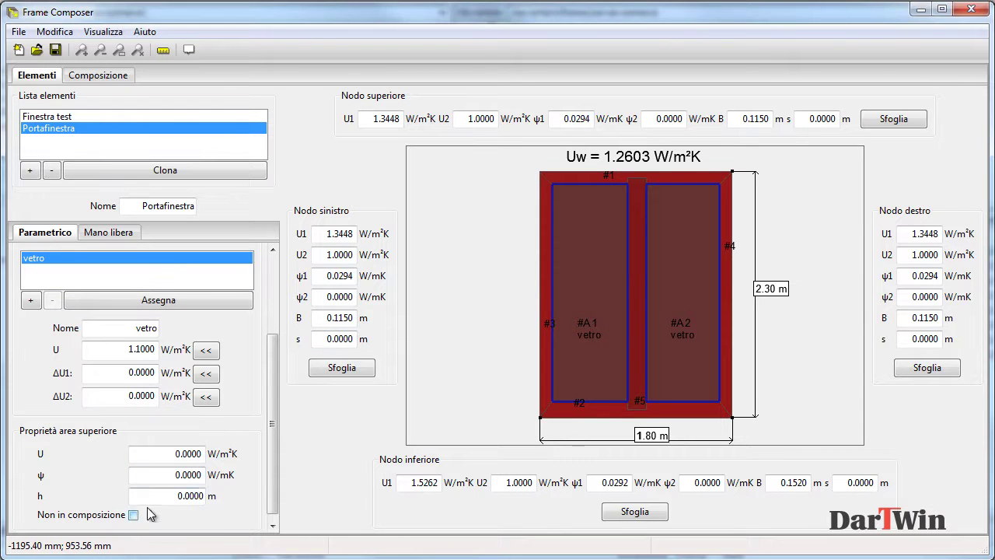
{"action": "left_click_drag", "start_coordinate": [167, 496], "coordinate": [217, 502]}
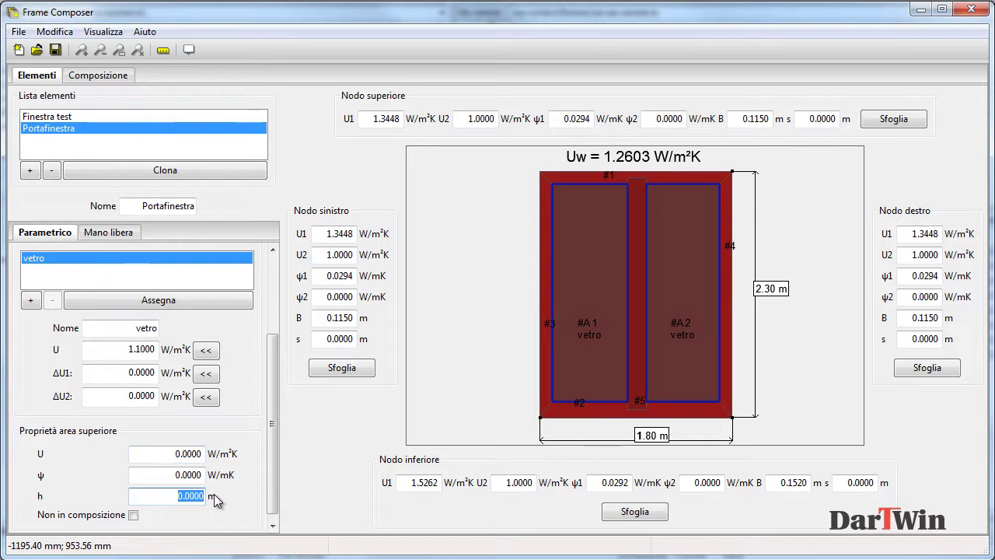
{"action": "type", "text": ".5"}
{"action": "key", "text": "Return"}
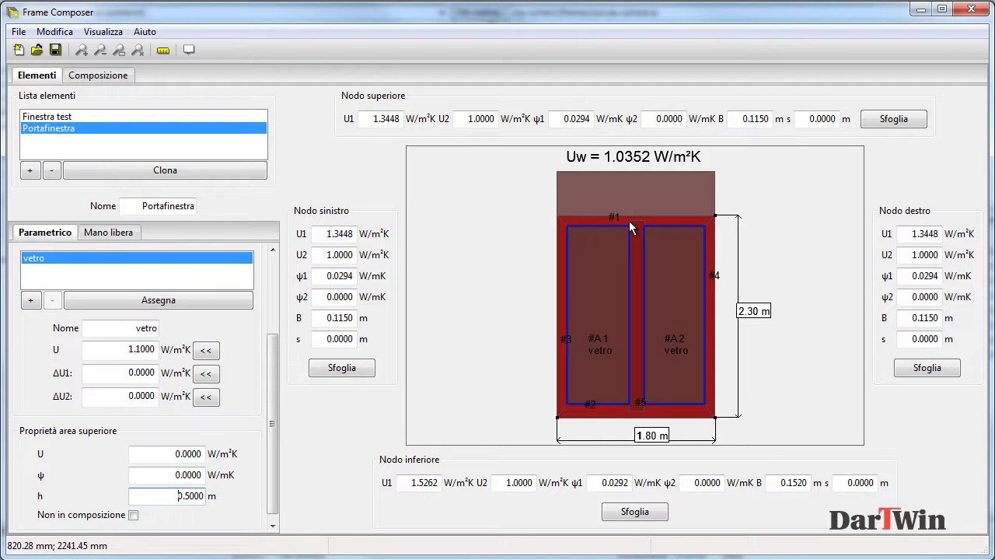
- Assign Finestra test as the first element of the single (Singolo) composition
{"action": "left_click", "coordinate": [102, 75]}
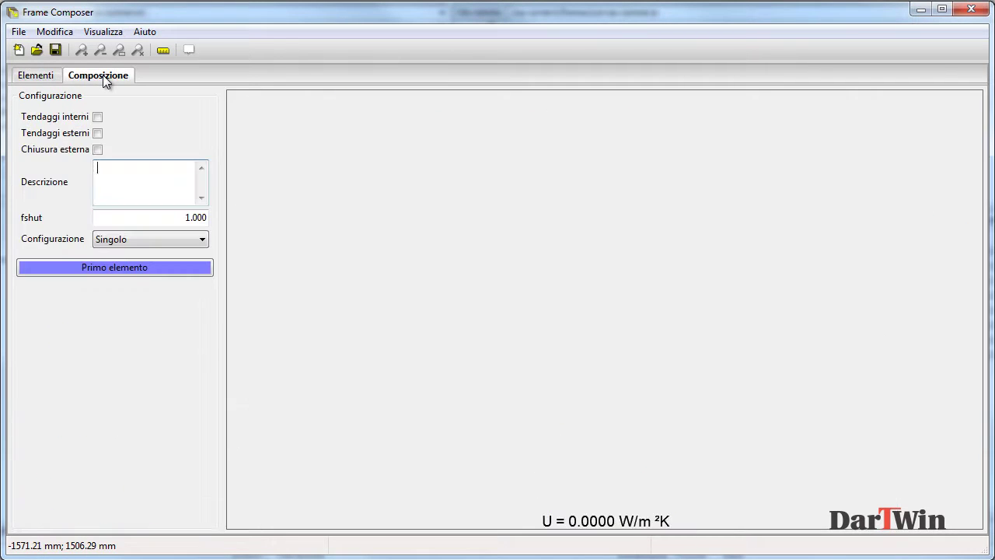
{"action": "left_click", "coordinate": [166, 176]}
{"action": "left_click", "coordinate": [198, 268]}
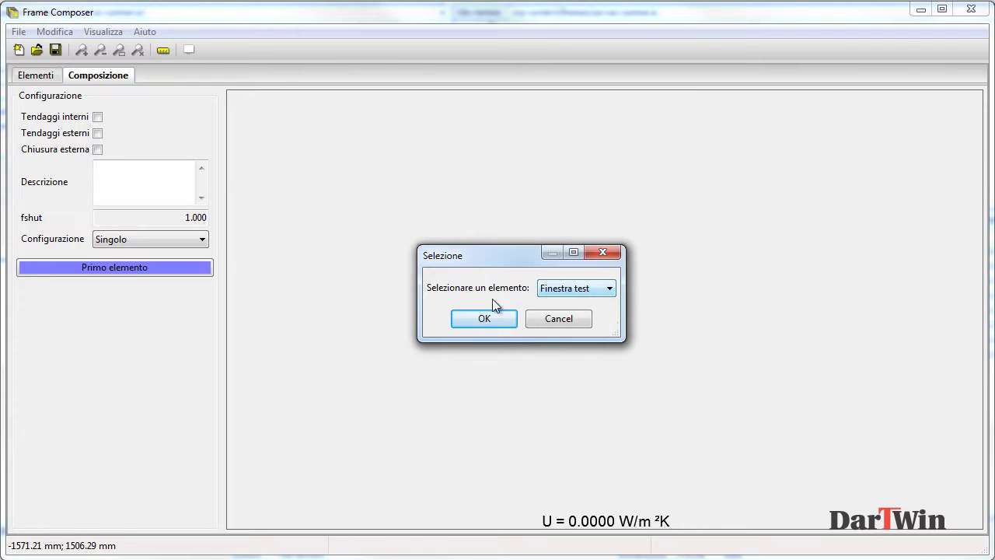
{"action": "left_click", "coordinate": [476, 319]}
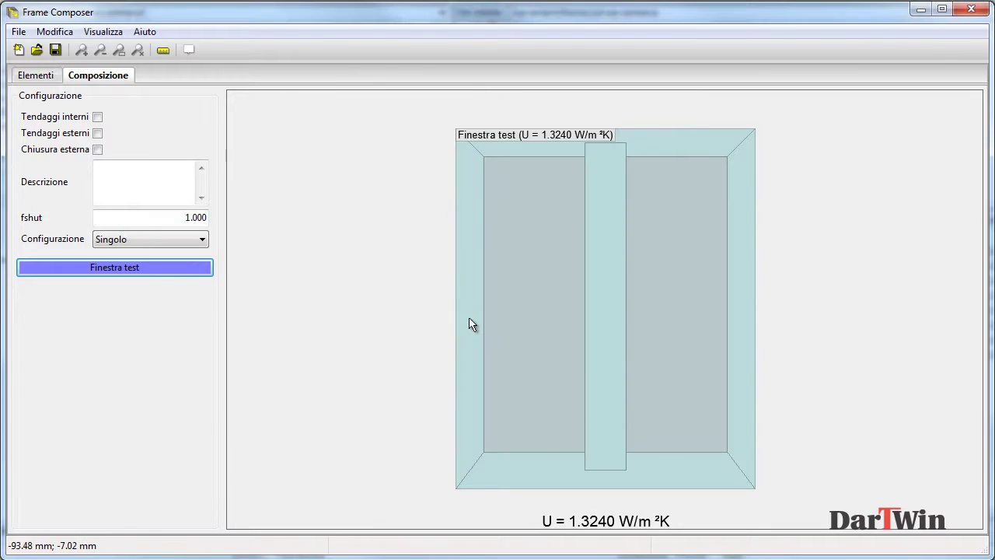
- Add an external closure (Chiusura esterna) to the composition and choose Media permeabilità as its type
{"action": "left_click", "coordinate": [97, 150]}
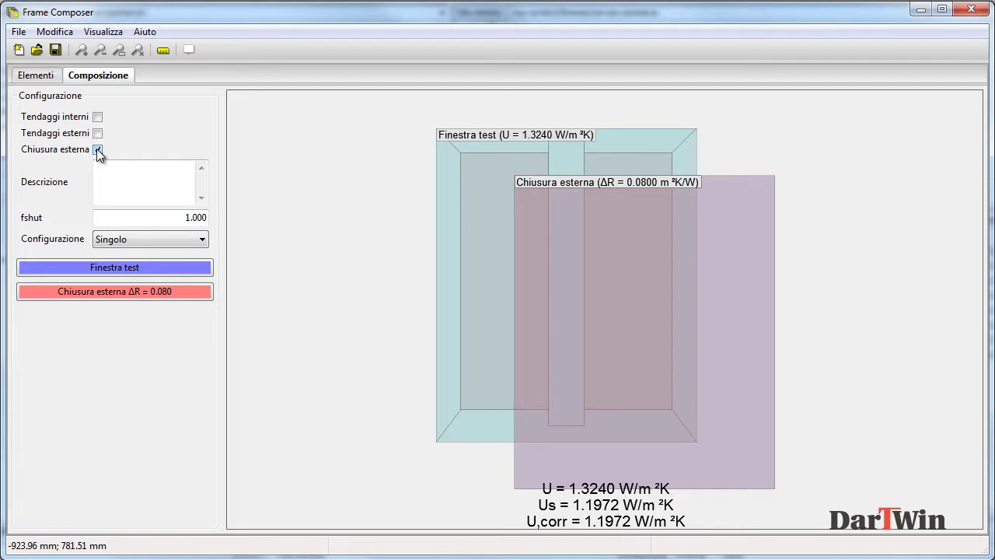
{"action": "left_click", "coordinate": [186, 287]}
{"action": "left_click", "coordinate": [551, 294]}
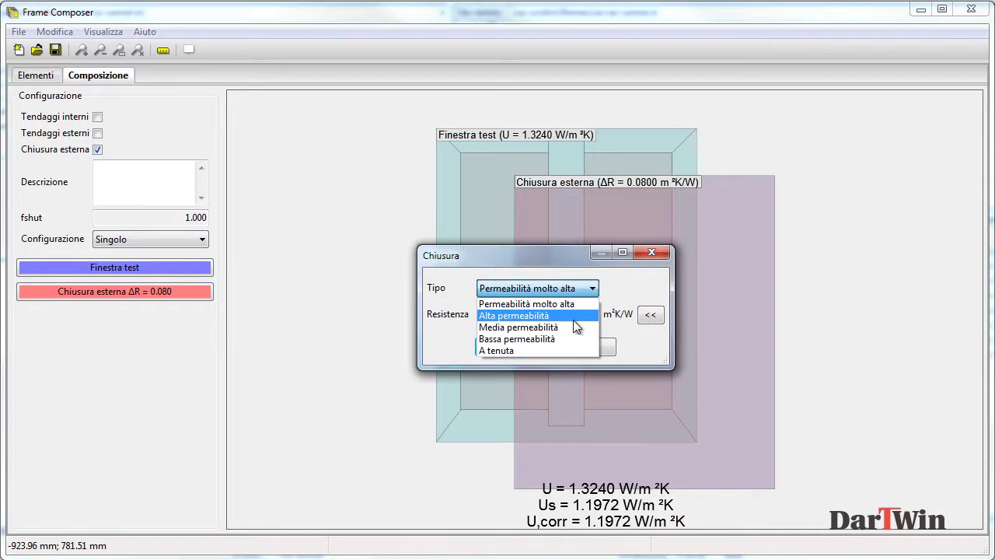
{"action": "left_click", "coordinate": [570, 325]}
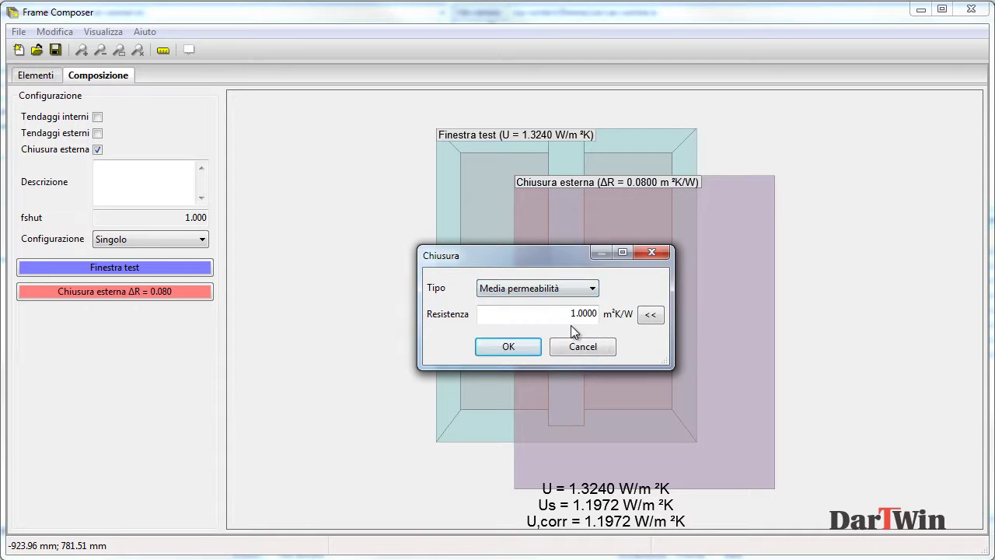
- Take the closure's resistance from the preset "Chiusure in legno da 25 mm a 30mm di spessore", apply it, and set fshut to 0.6
{"action": "left_click", "coordinate": [651, 315]}
{"action": "left_click", "coordinate": [643, 288]}
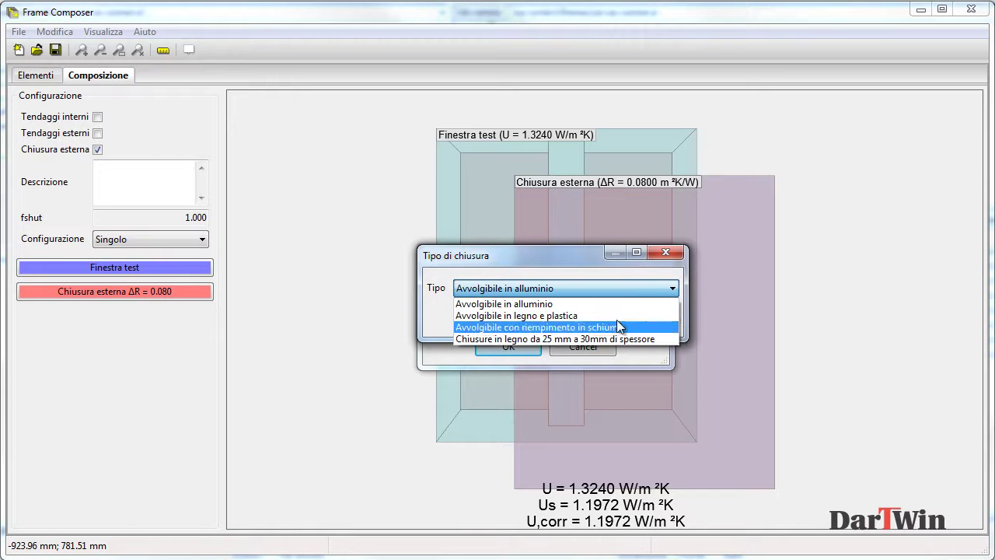
{"action": "left_click", "coordinate": [604, 338]}
{"action": "left_click", "coordinate": [517, 319]}
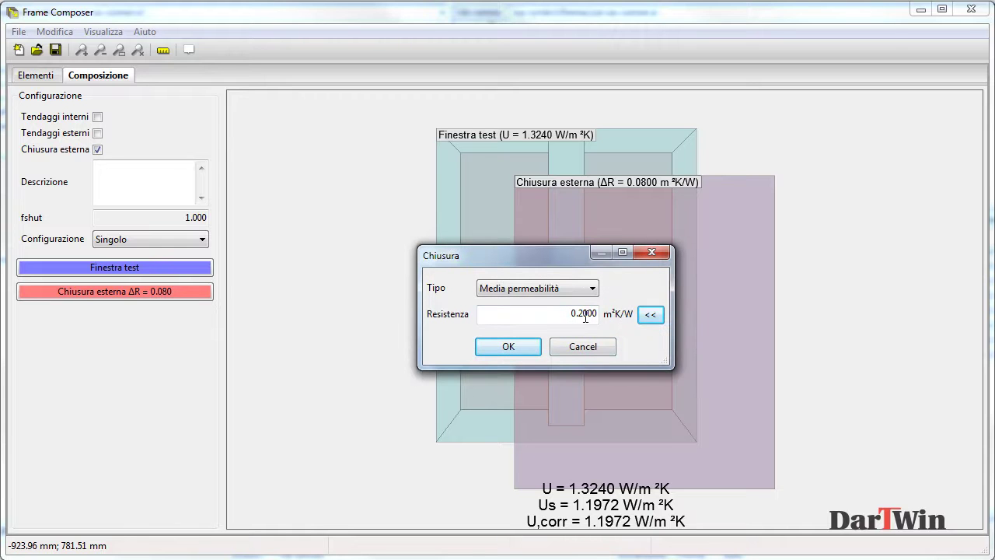
{"action": "left_click", "coordinate": [521, 348]}
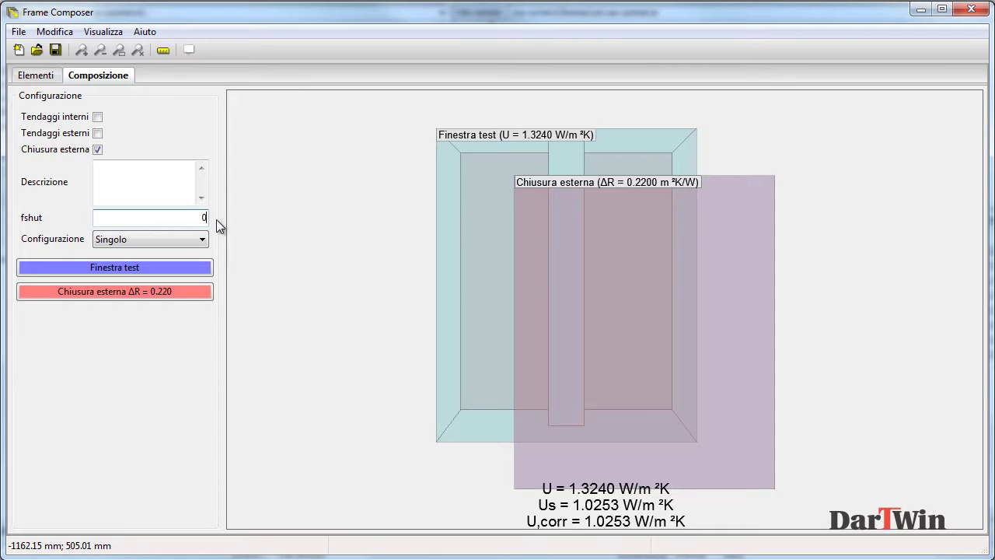
{"action": "type", "text": "6"}
{"action": "key", "text": "Return"}
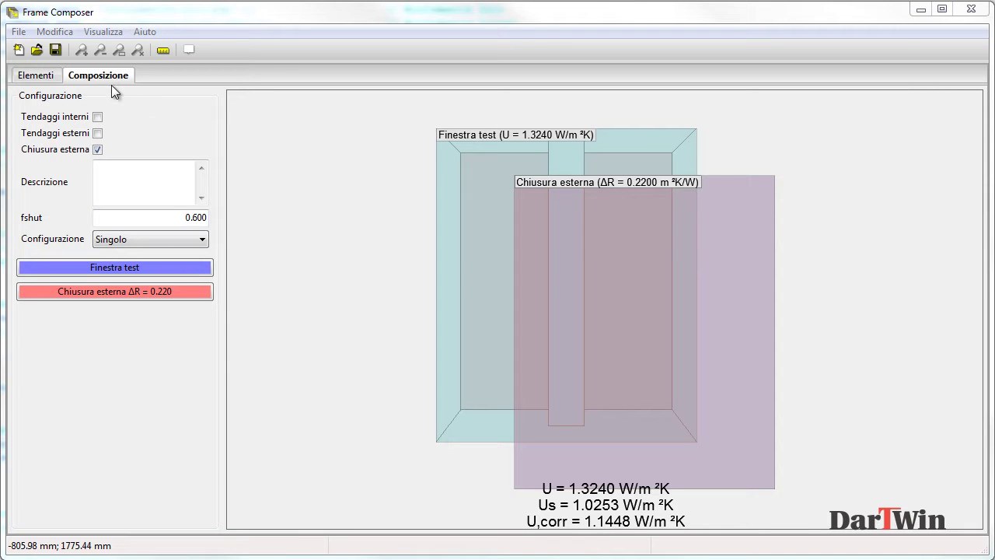
- Return to the Portafinestra element and open its print report
{"action": "left_click", "coordinate": [35, 75]}
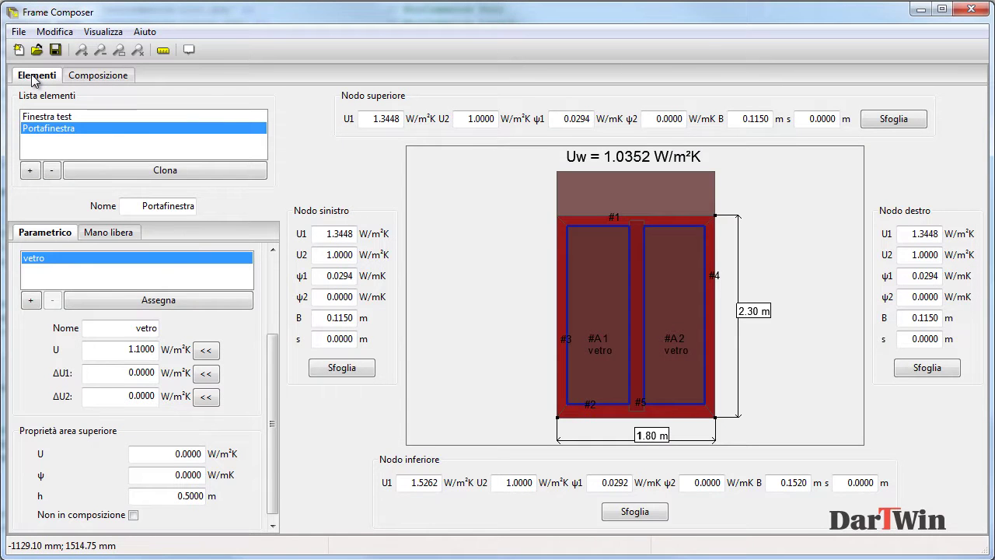
{"action": "left_click", "coordinate": [18, 32]}
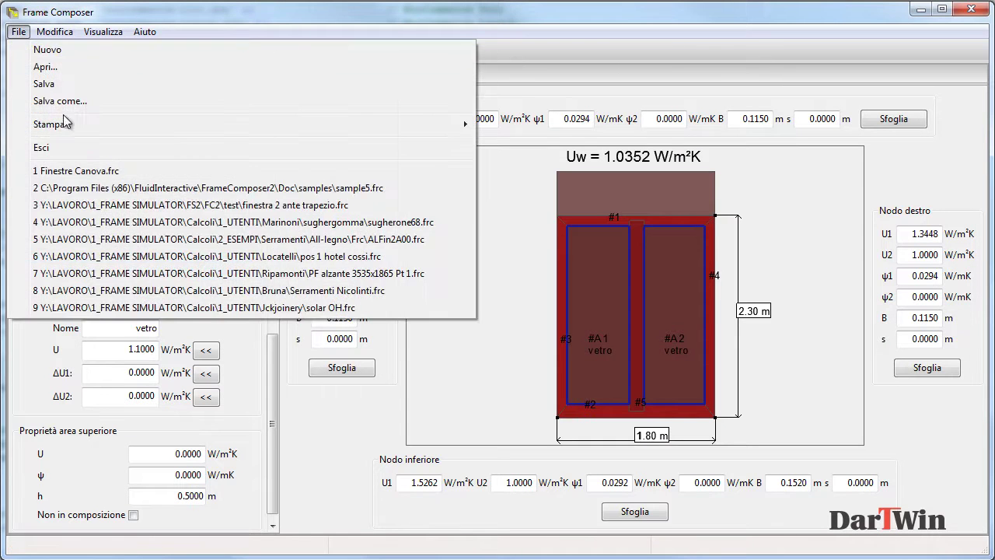
{"action": "mouse_move", "coordinate": [244, 127]}
{"action": "left_click", "coordinate": [503, 126]}
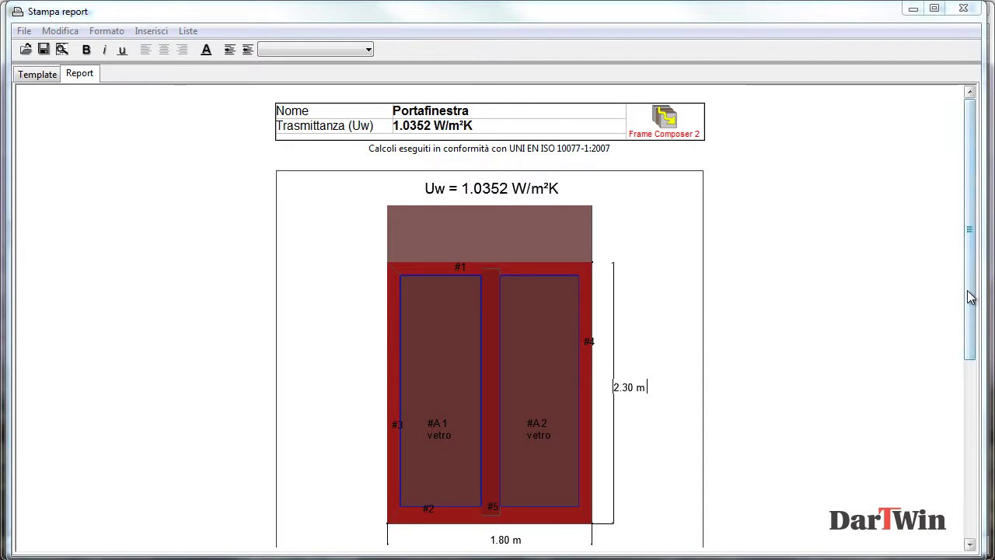
- Review the report's drawing, node and area tables, inspect its template, and close the report
{"action": "left_click_drag", "start_coordinate": [971, 295], "coordinate": [974, 481]}
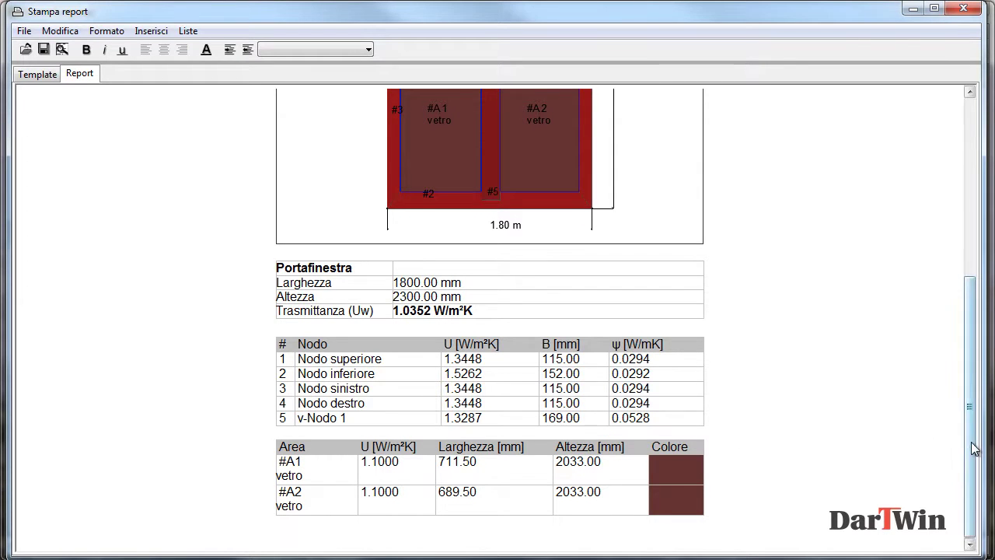
{"action": "left_click_drag", "start_coordinate": [970, 444], "coordinate": [964, 226]}
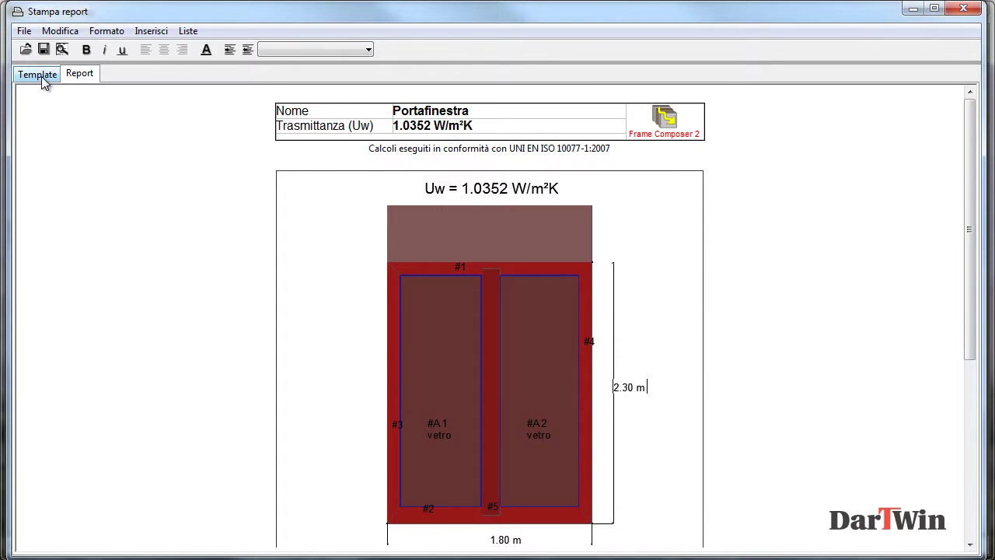
{"action": "left_click", "coordinate": [41, 76]}
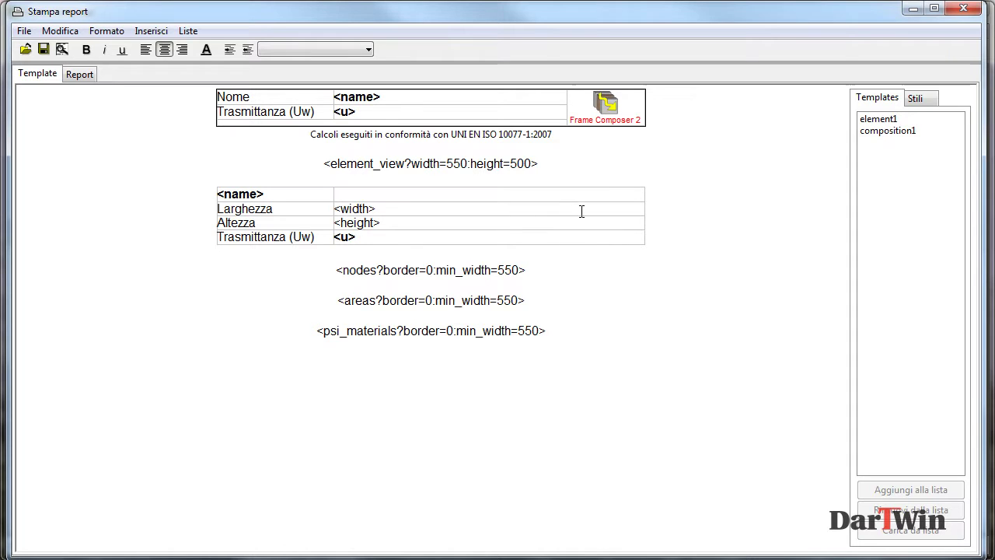
{"action": "left_click", "coordinate": [964, 9]}
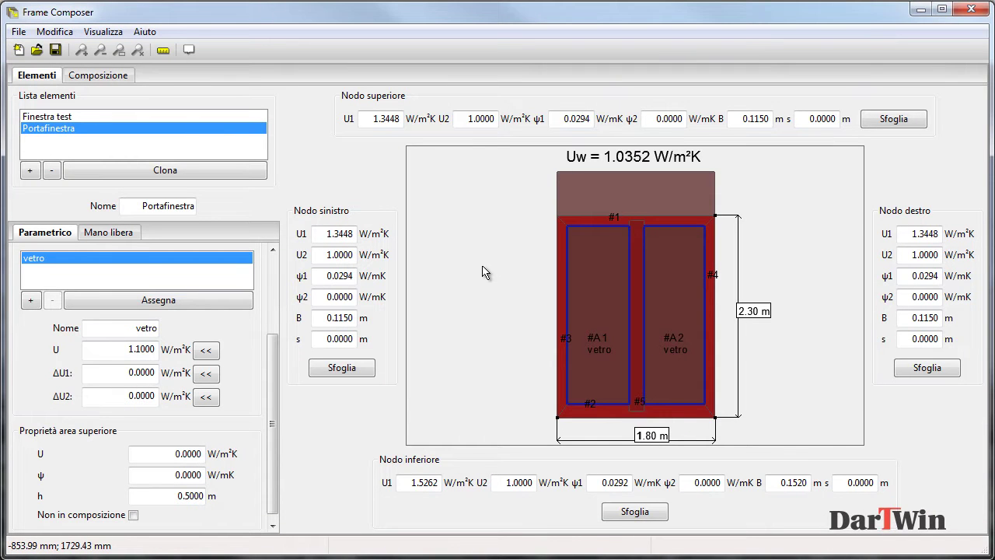